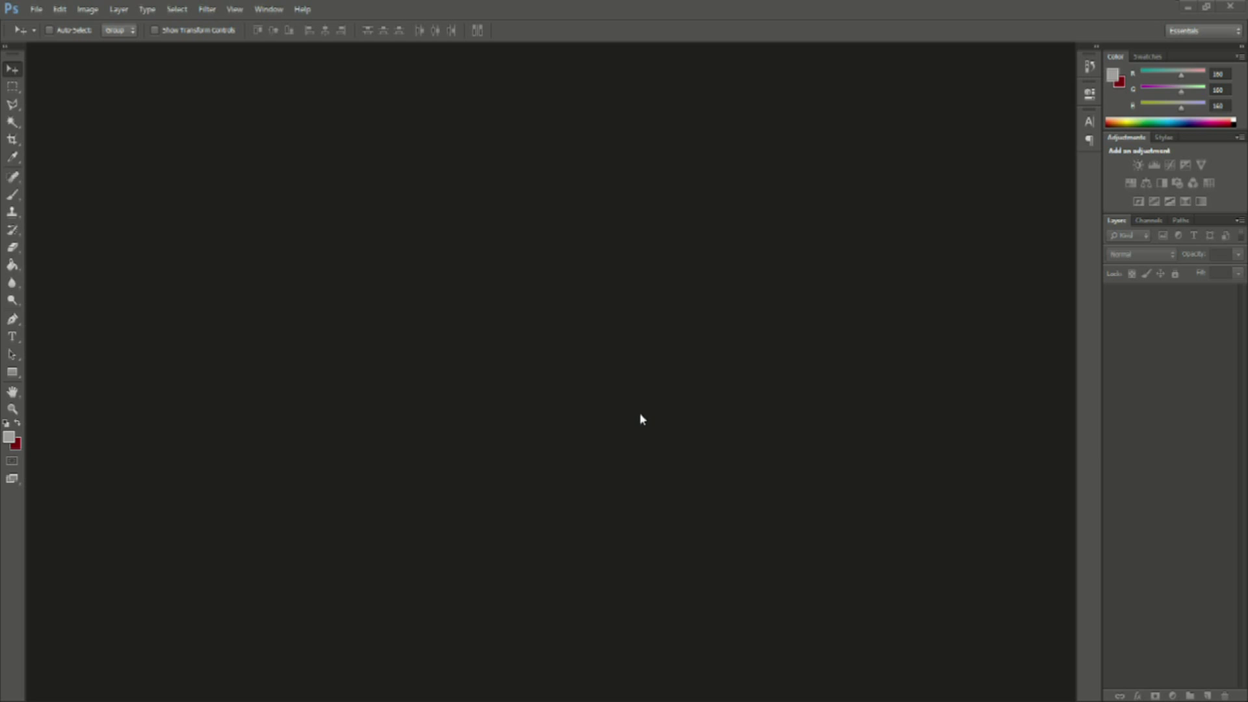
- Create Untitled-1, a new 1280×720 px document with White background contents
click(38, 10)
click(44, 24)
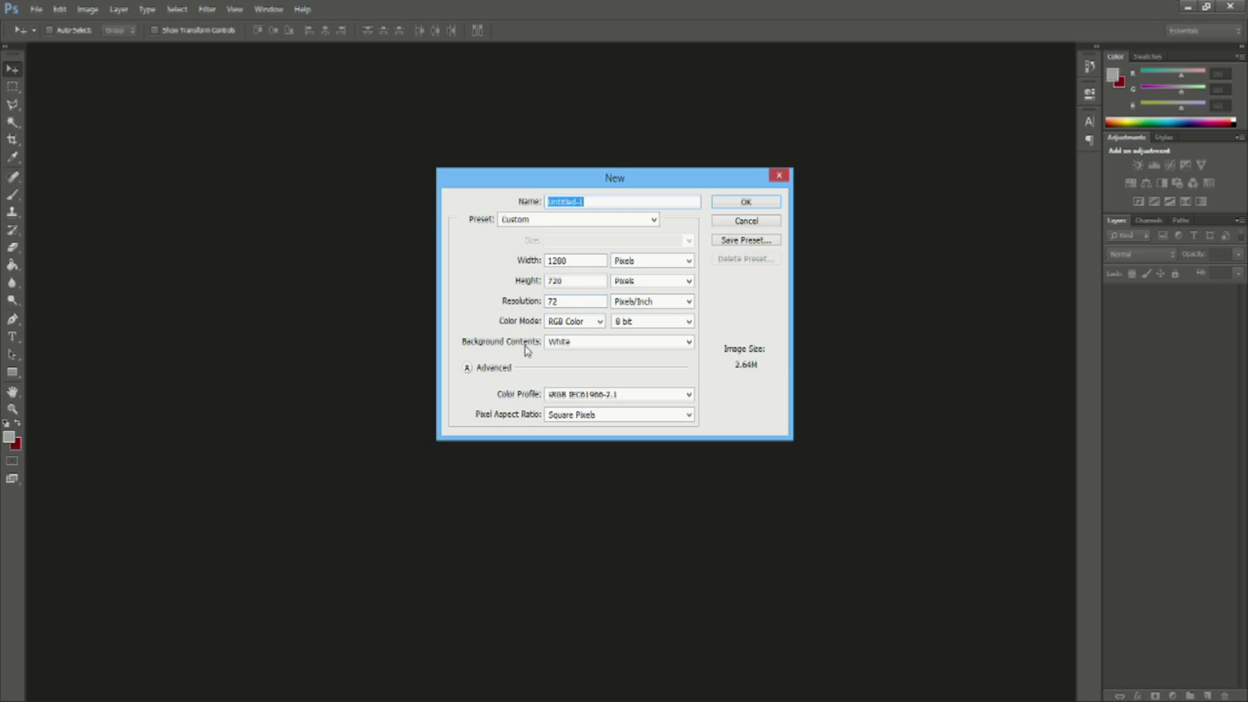
click(747, 203)
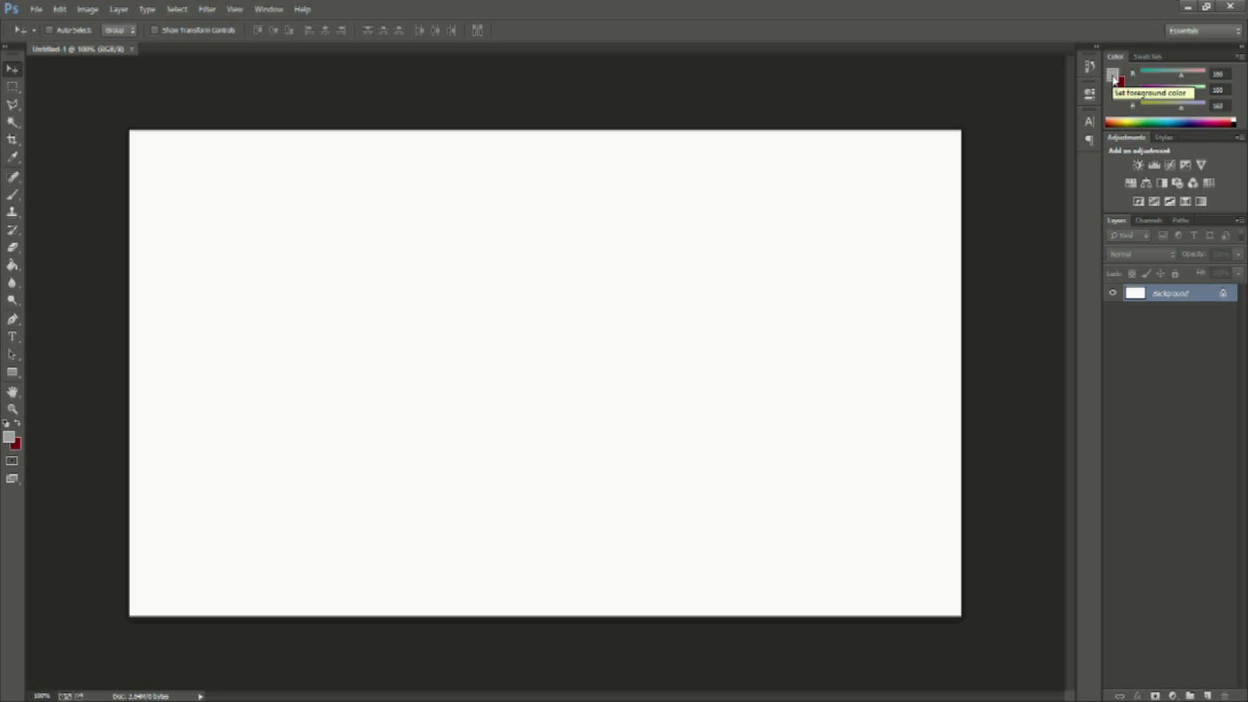
click(1114, 80)
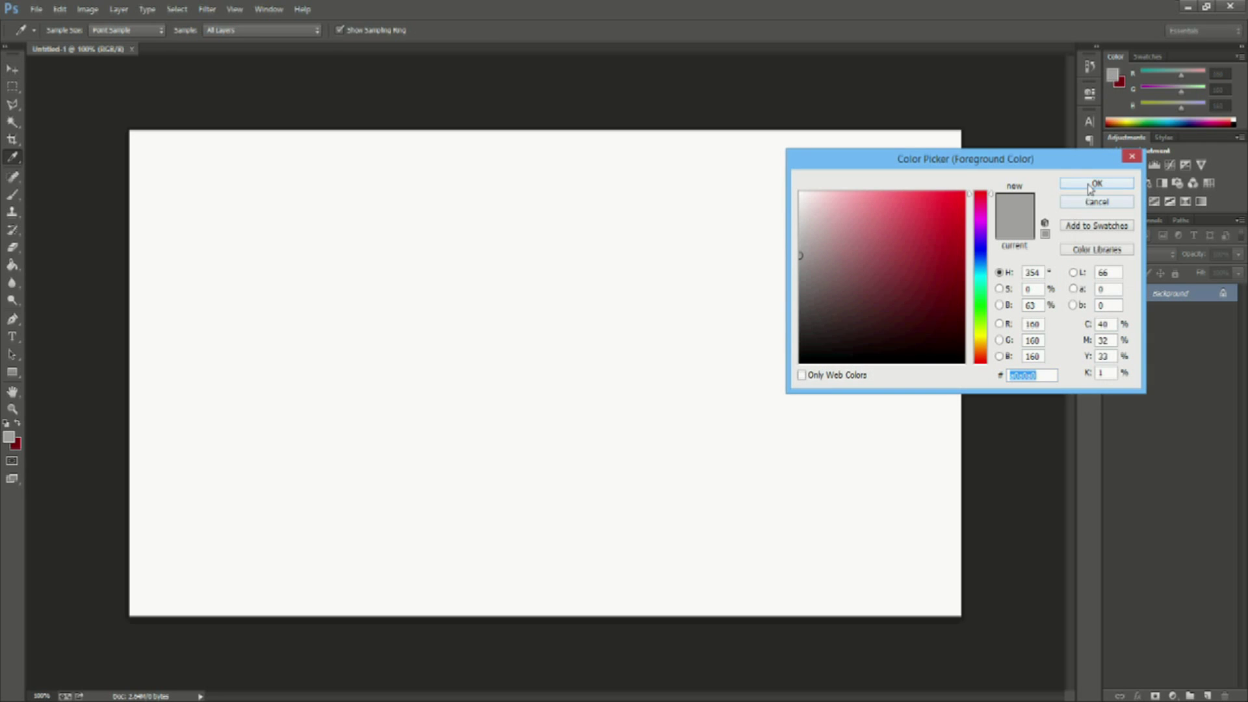
click(1088, 183)
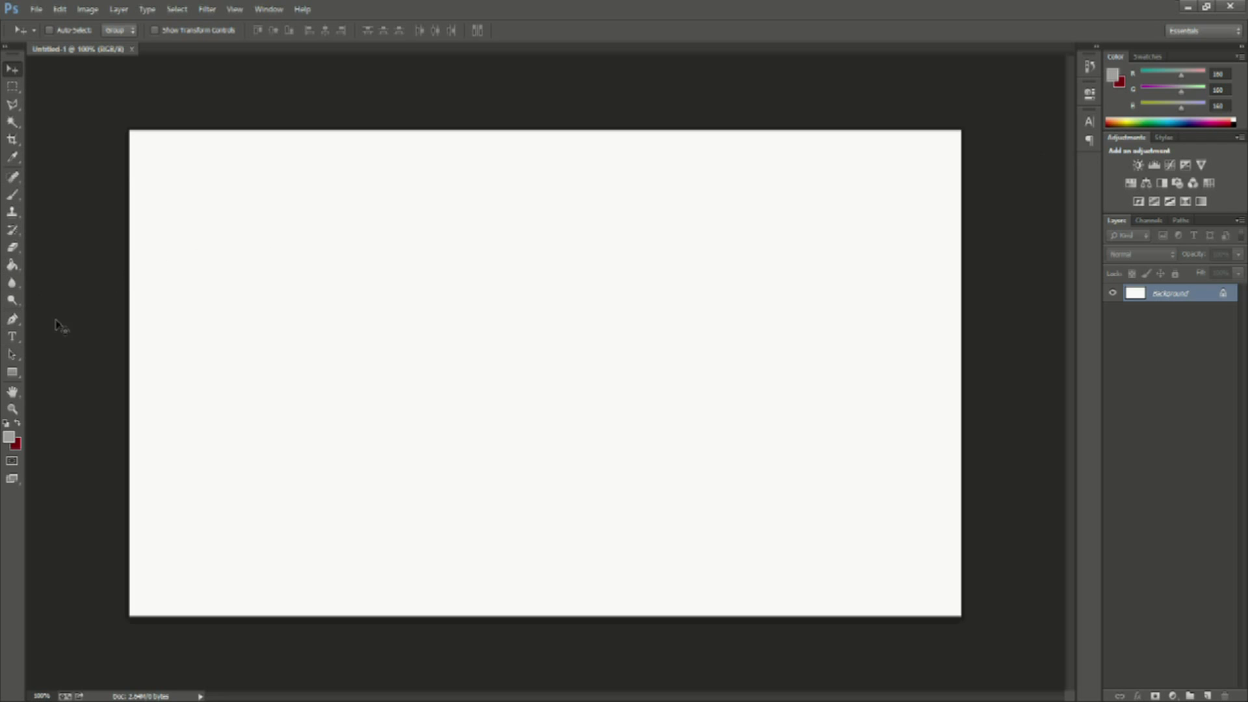
- Pick the Horizontal Type Tool and start a text layer just above the canvas centre
click(13, 339)
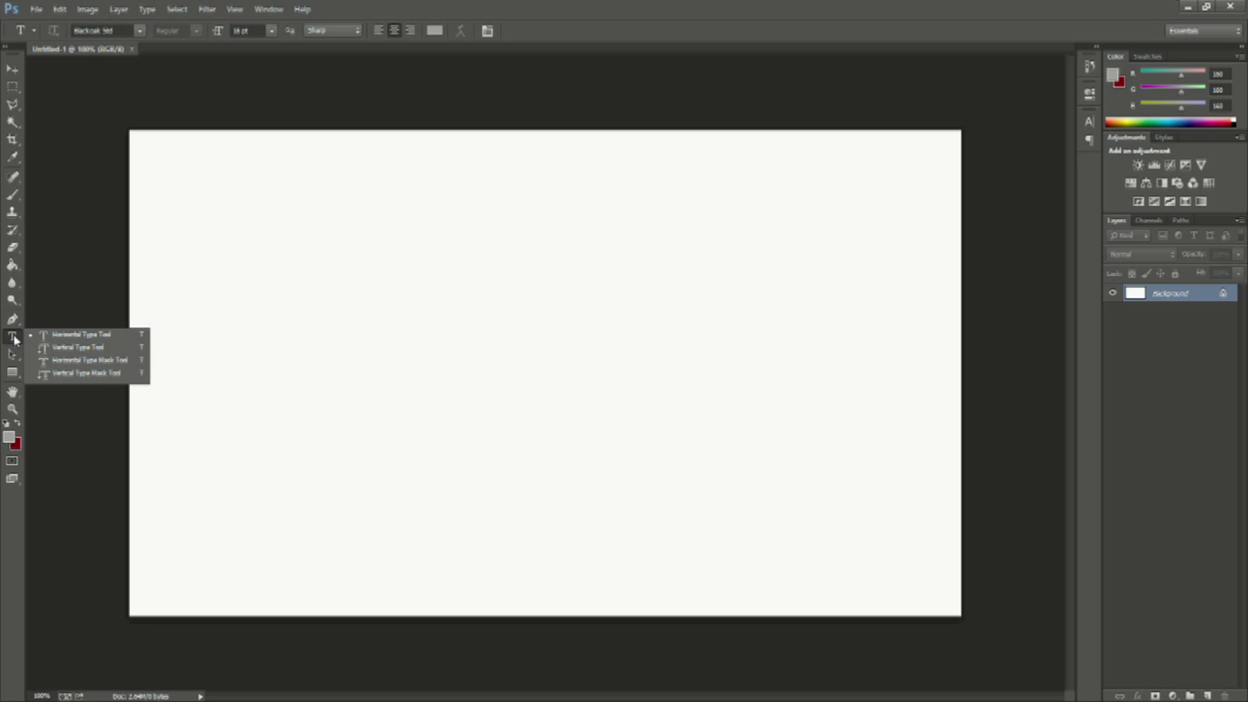
click(13, 340)
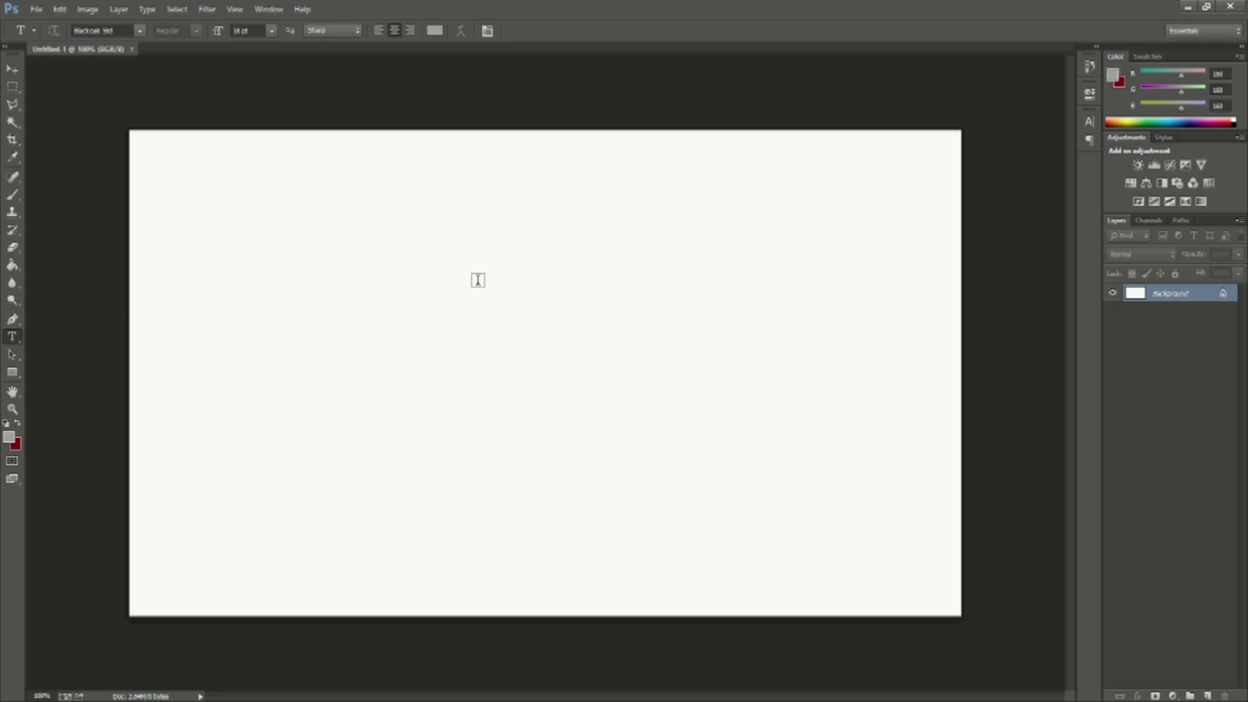
click(571, 288)
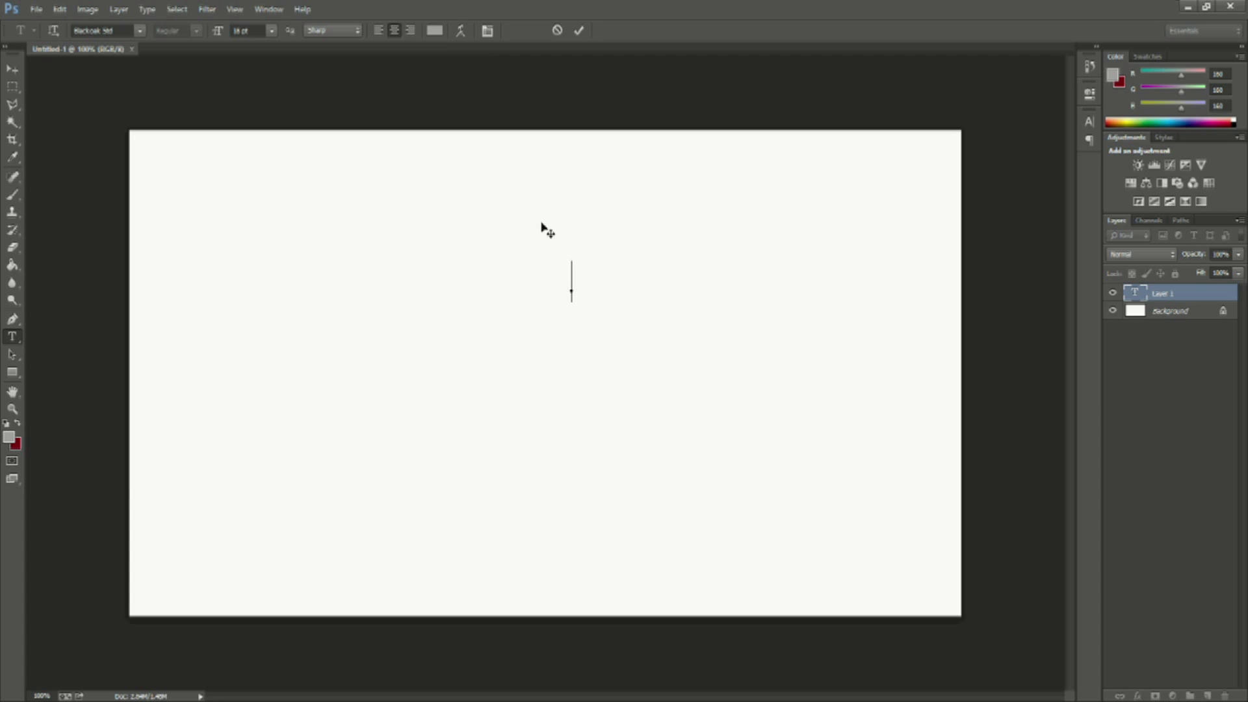
- Type 'Text' and scale it up with Free Transform across the upper middle of the canvas
text(Text)
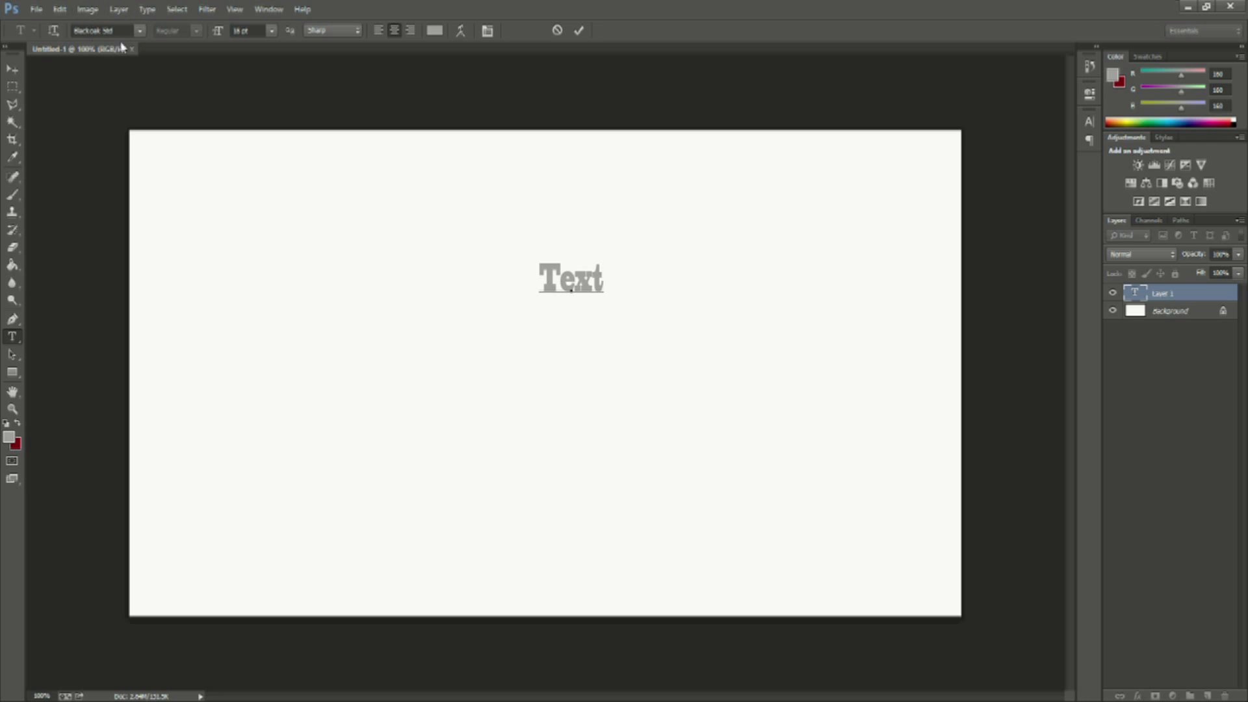
click(14, 68)
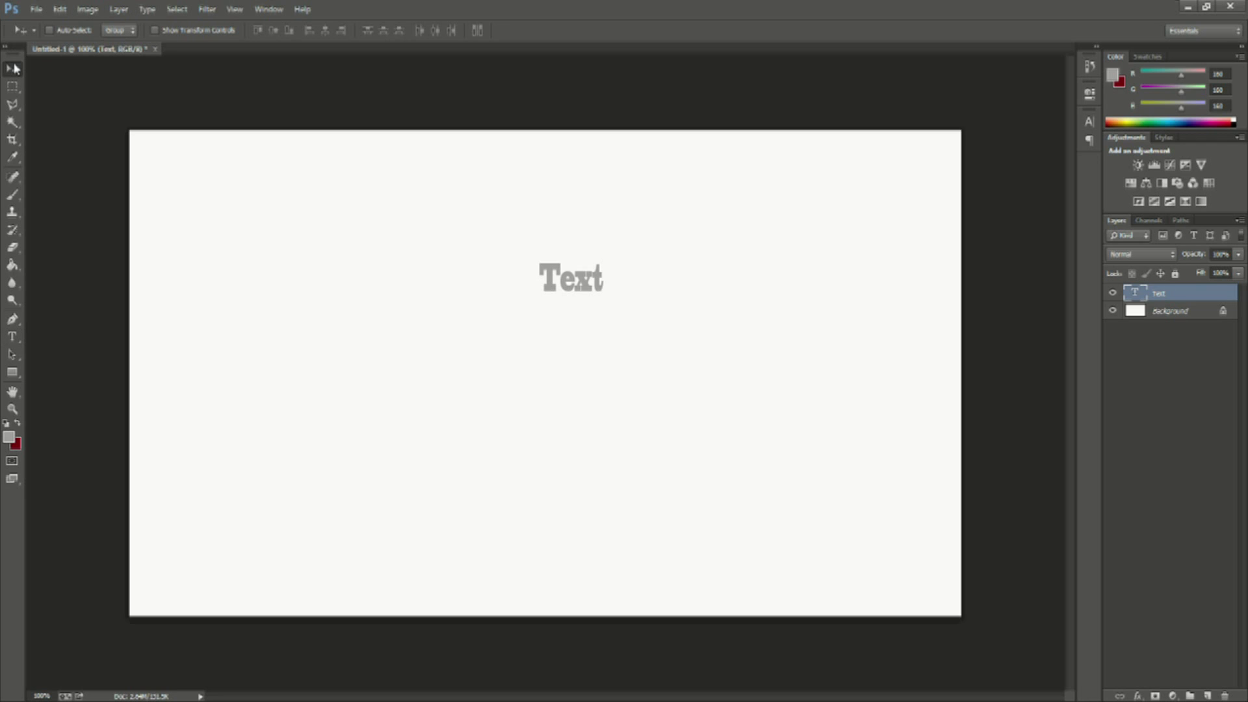
key(ctrl+t)
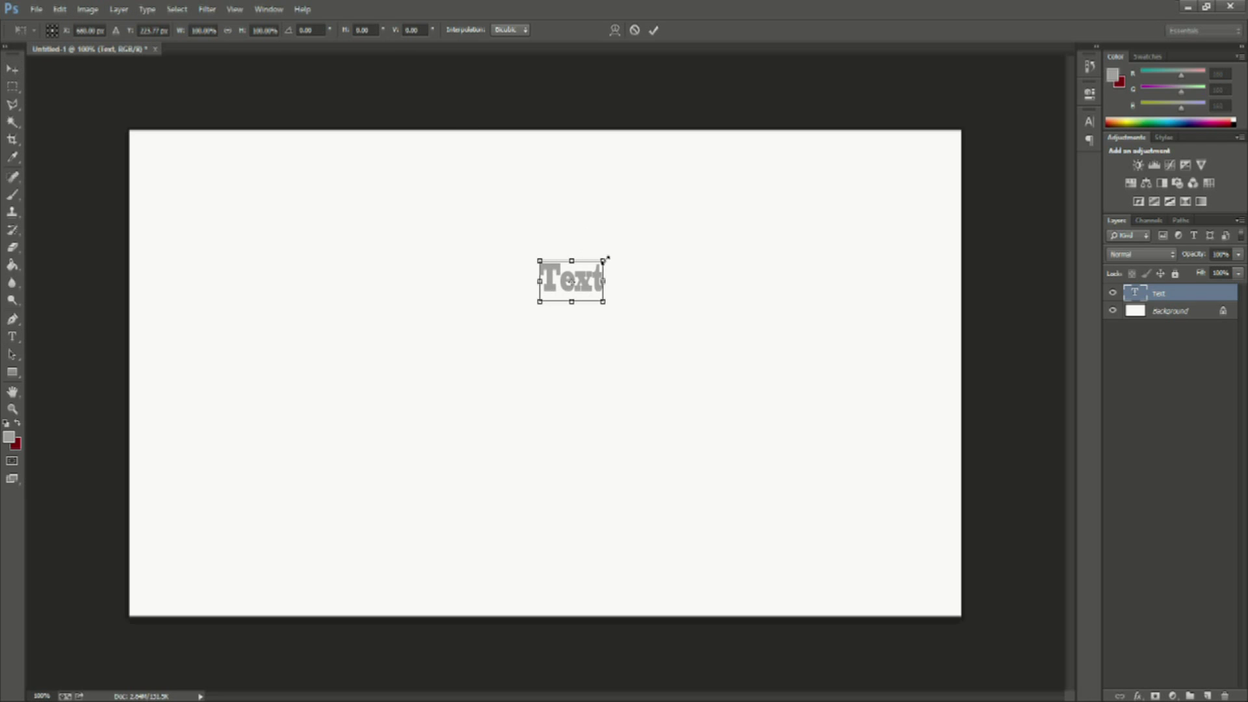
drag(605, 257, 871, 139)
drag(810, 203, 603, 306)
key(Return)
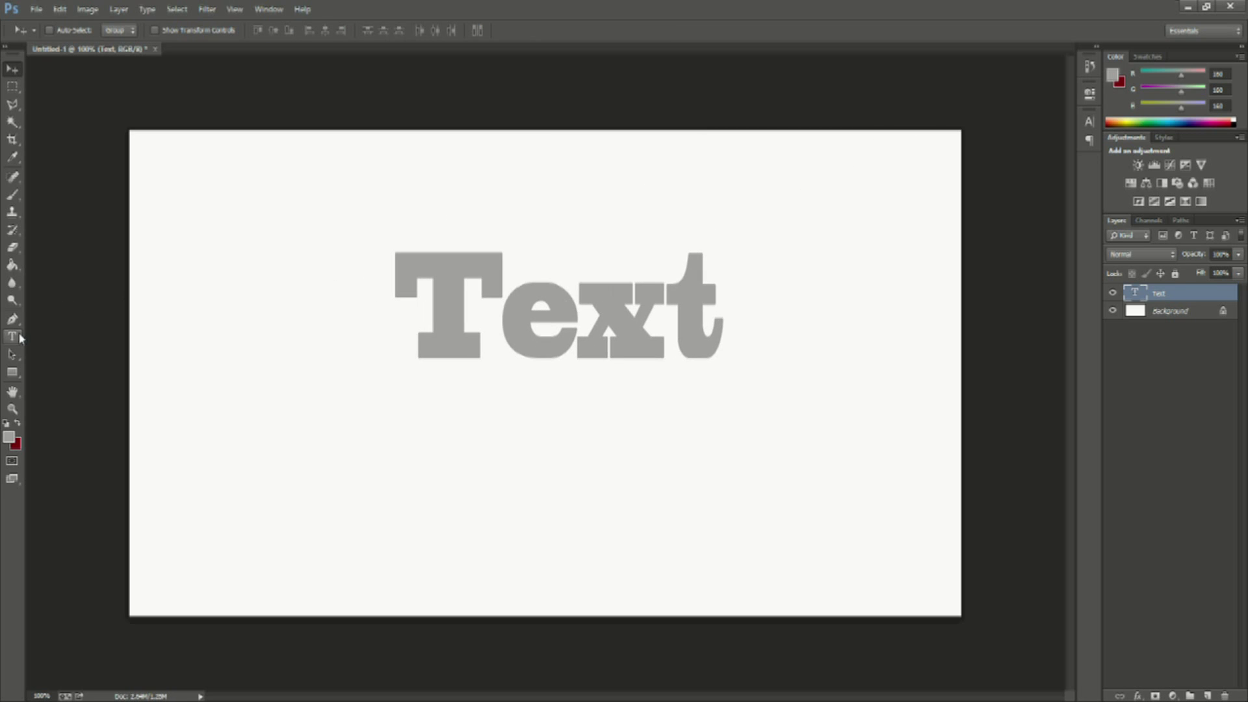
click(19, 335)
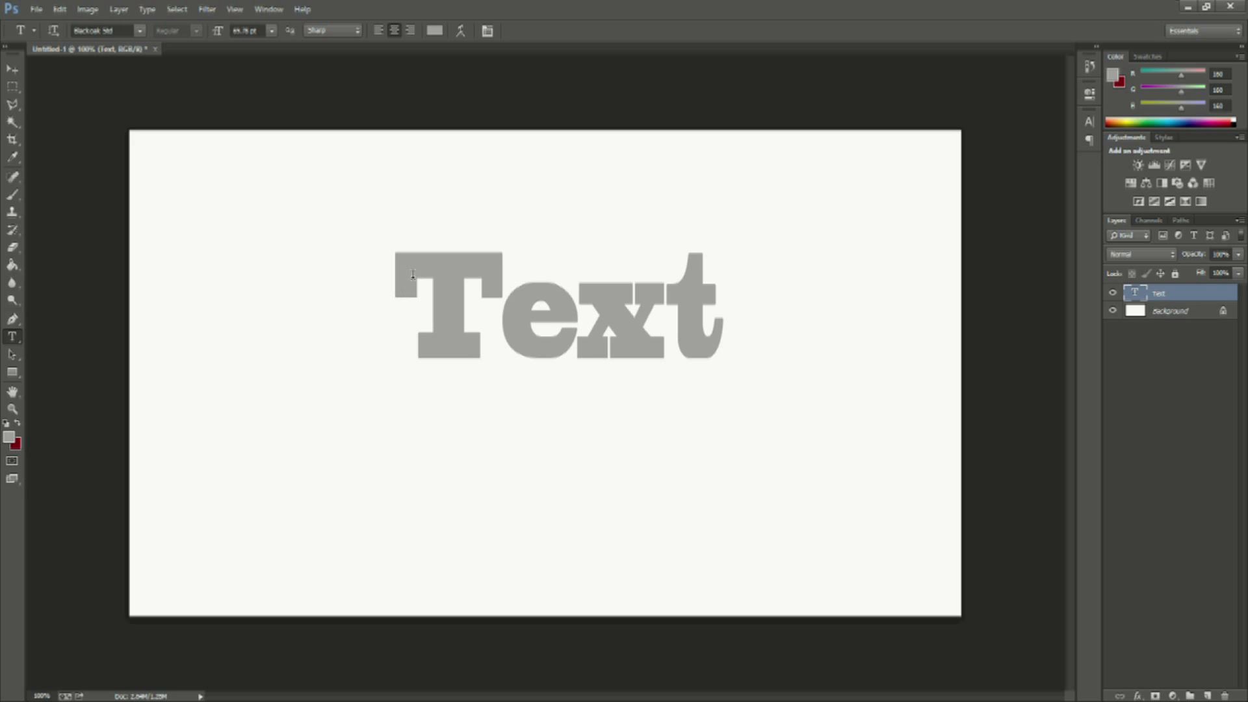
- Select the word Text and change its font family to ELEGANCE
drag(404, 276, 684, 277)
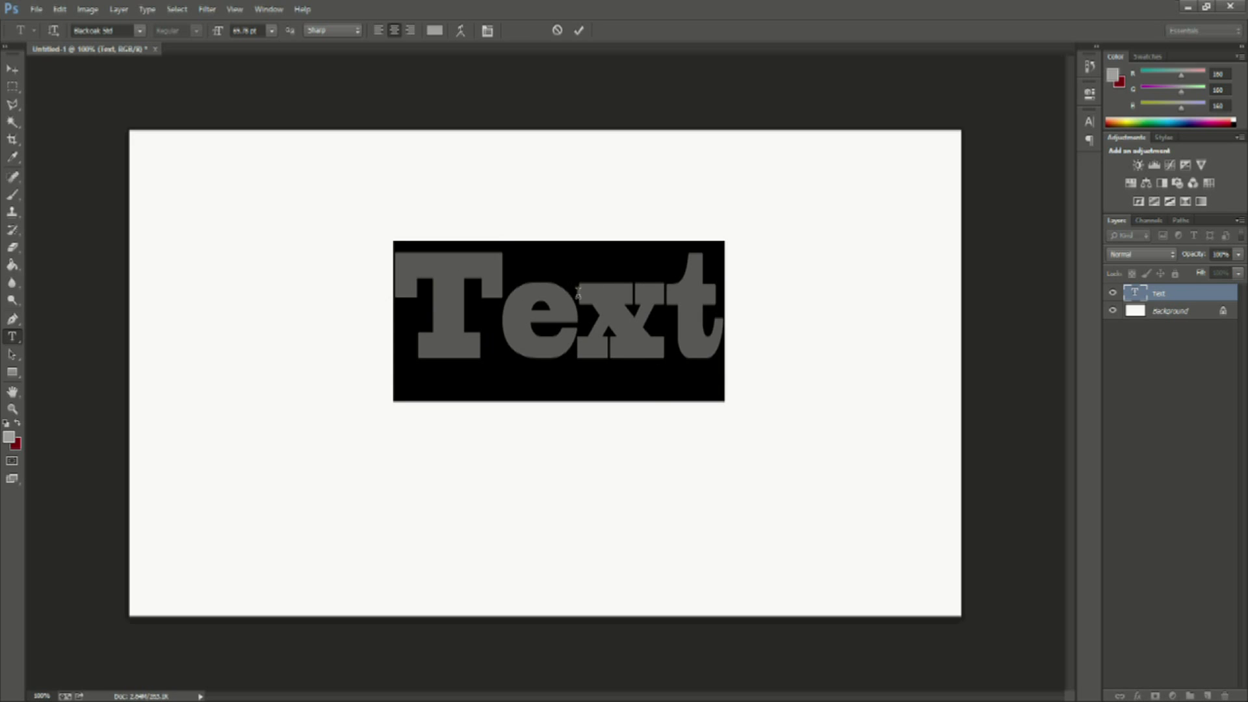
click(140, 32)
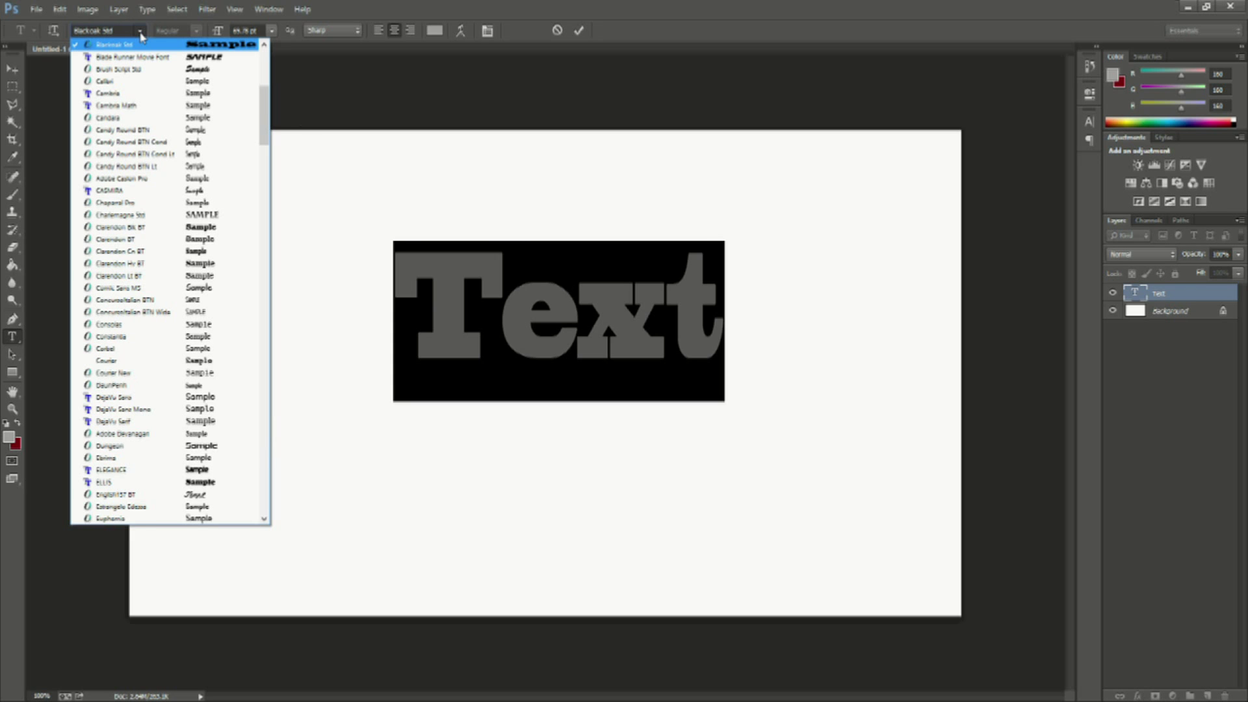
mouse_move(263, 134)
mouse_down()
mouse_move(264, 102)
mouse_move(264, 150)
mouse_up()
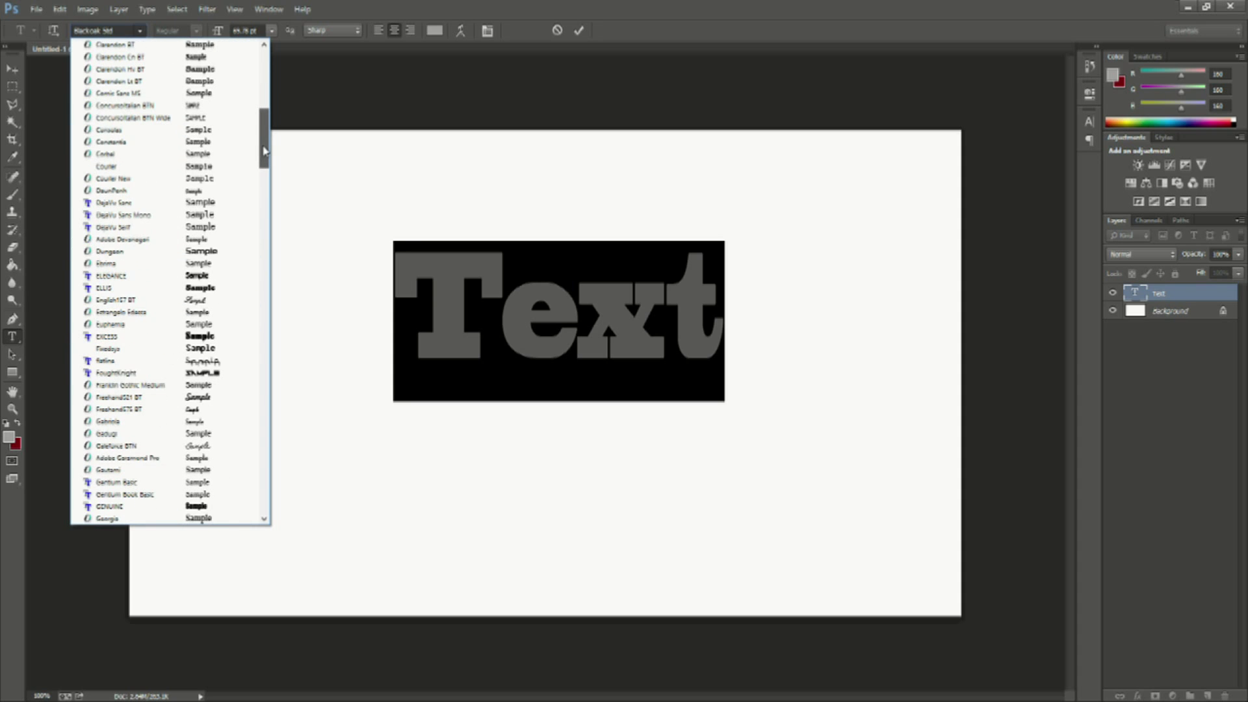
click(204, 275)
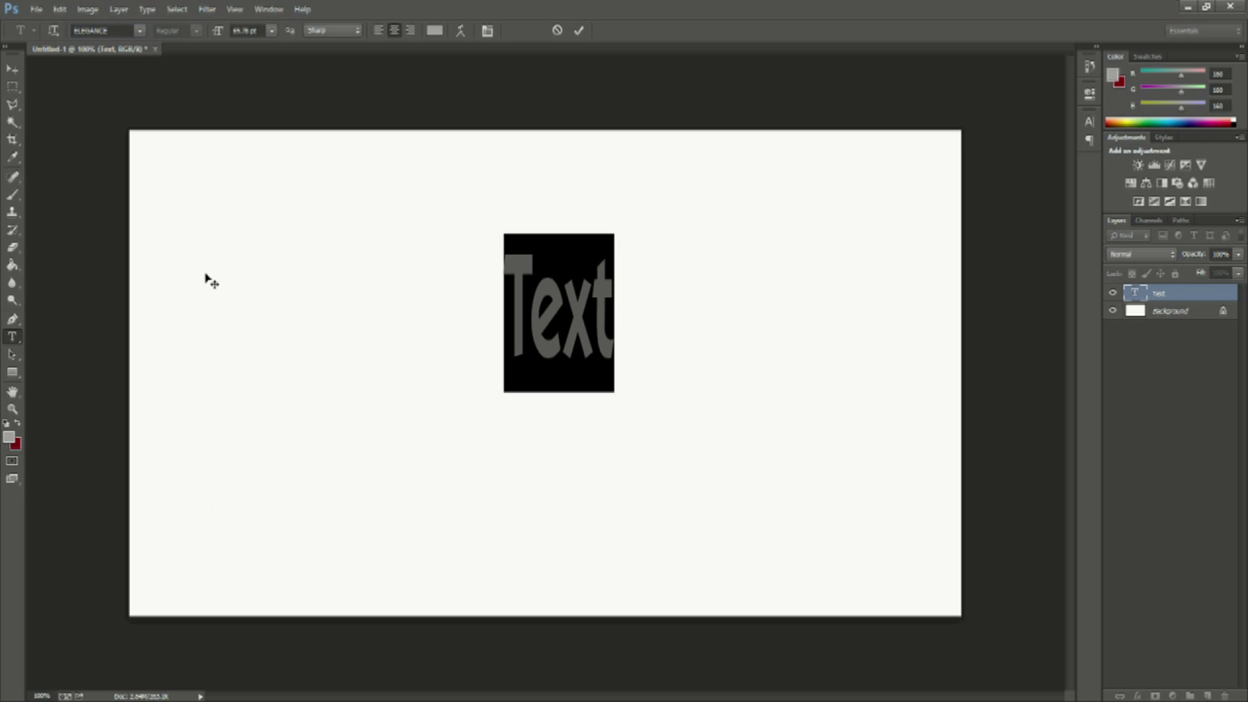
click(12, 69)
- Stretch the word Text horizontally to about 340% width with Free Transform
key(ctrl+t)
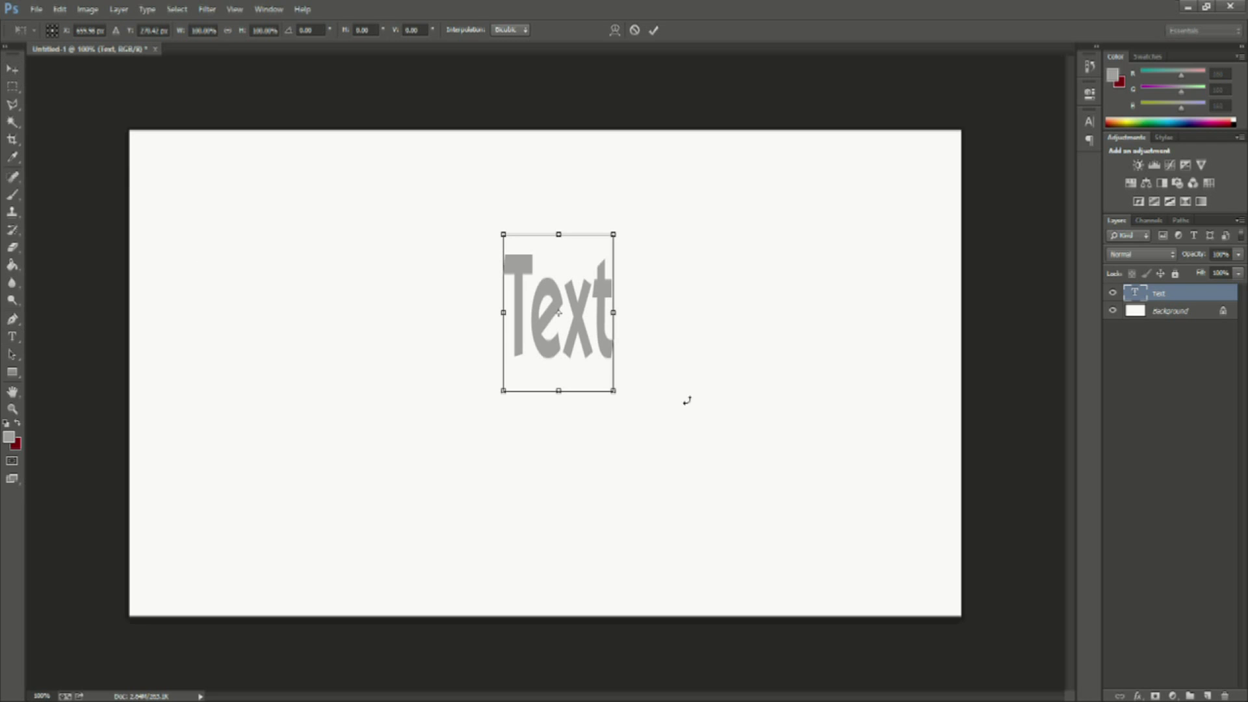
drag(501, 312, 234, 307)
key(Return)
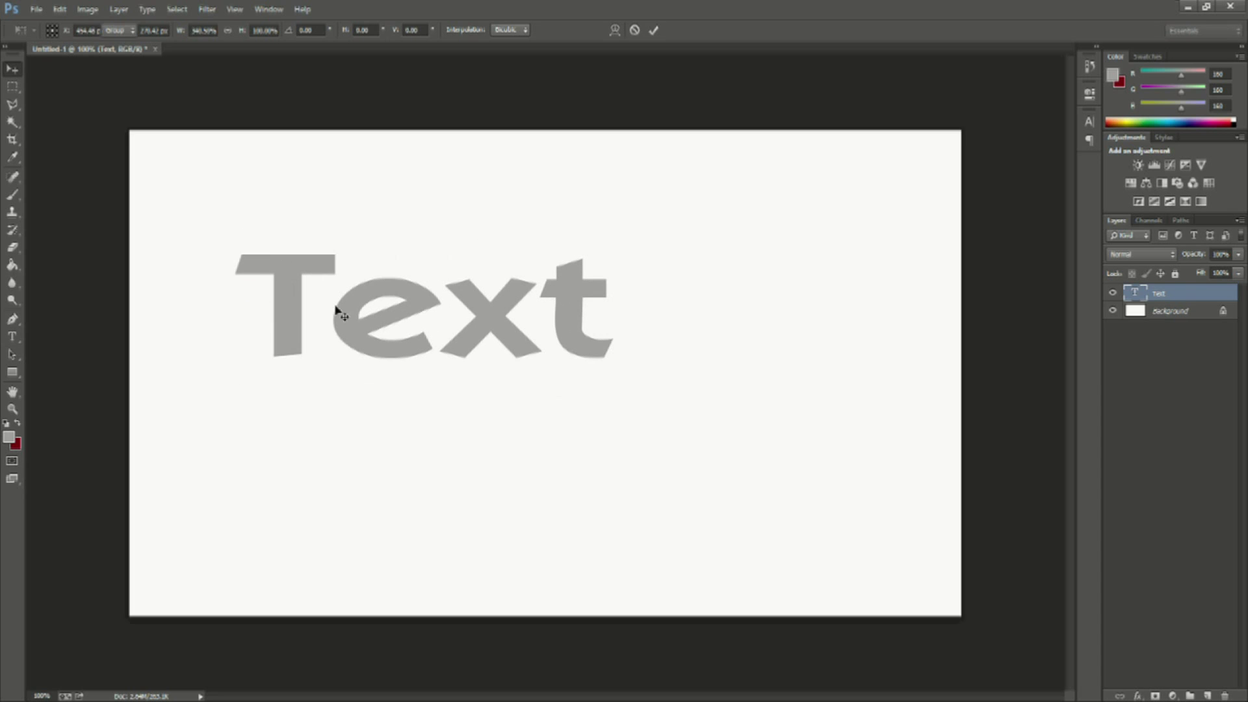
- Move Text near the canvas middle and bring up the Text layer's options
drag(407, 315, 539, 315)
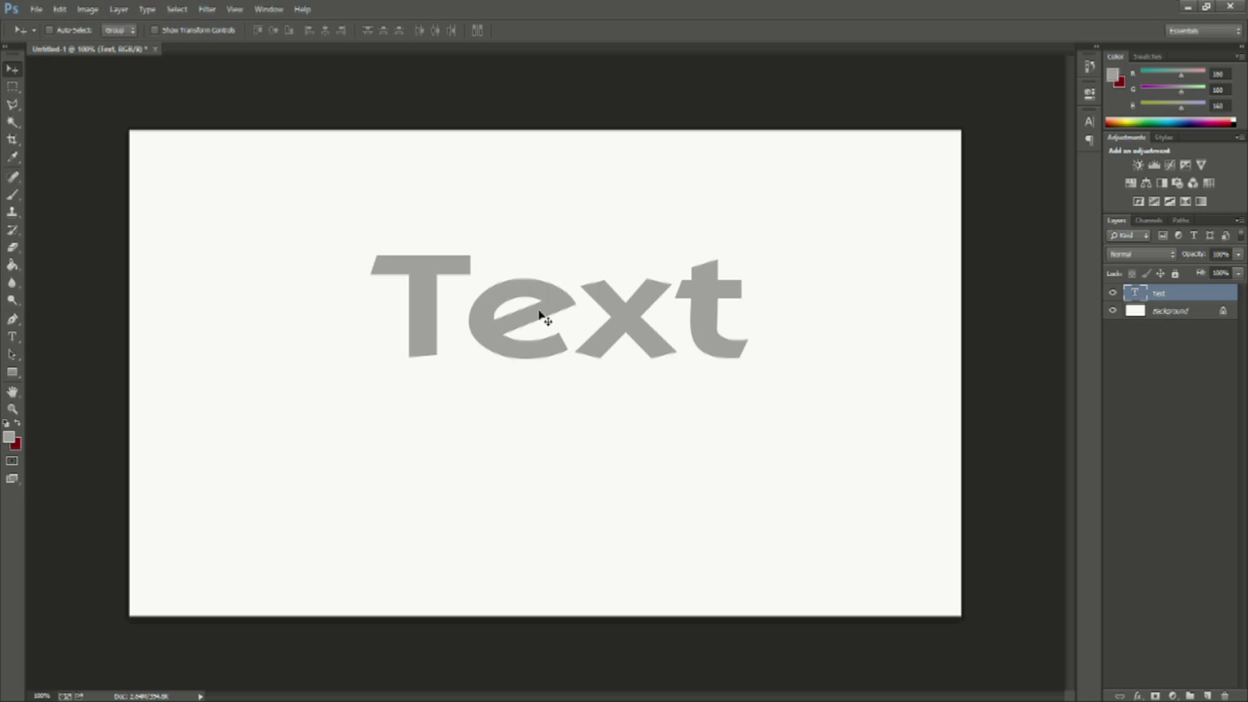
drag(554, 305, 532, 333)
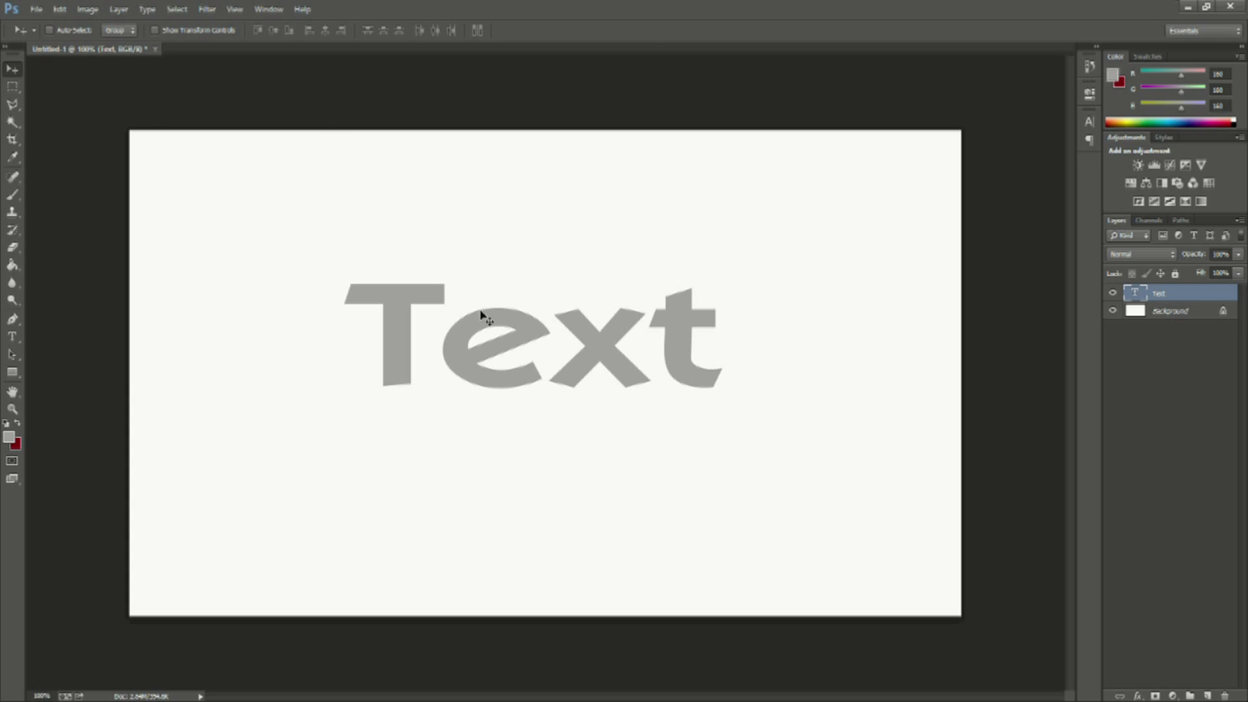
mouse_move(550, 342)
mouse_down()
mouse_move(575, 255)
mouse_move(546, 348)
mouse_move(588, 332)
mouse_move(546, 343)
mouse_up()
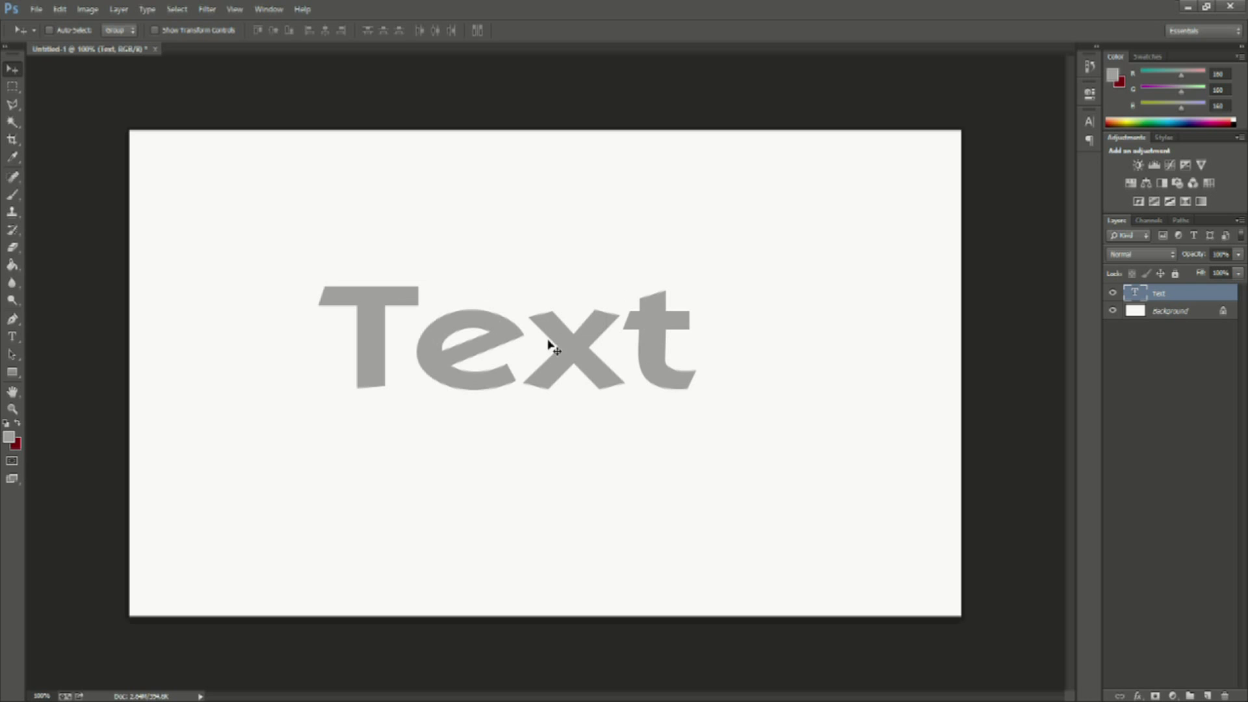
right_click(1168, 298)
- Open Layer Style for Text and add a thick black Stroke
click(1050, 157)
drag(991, 158, 1068, 154)
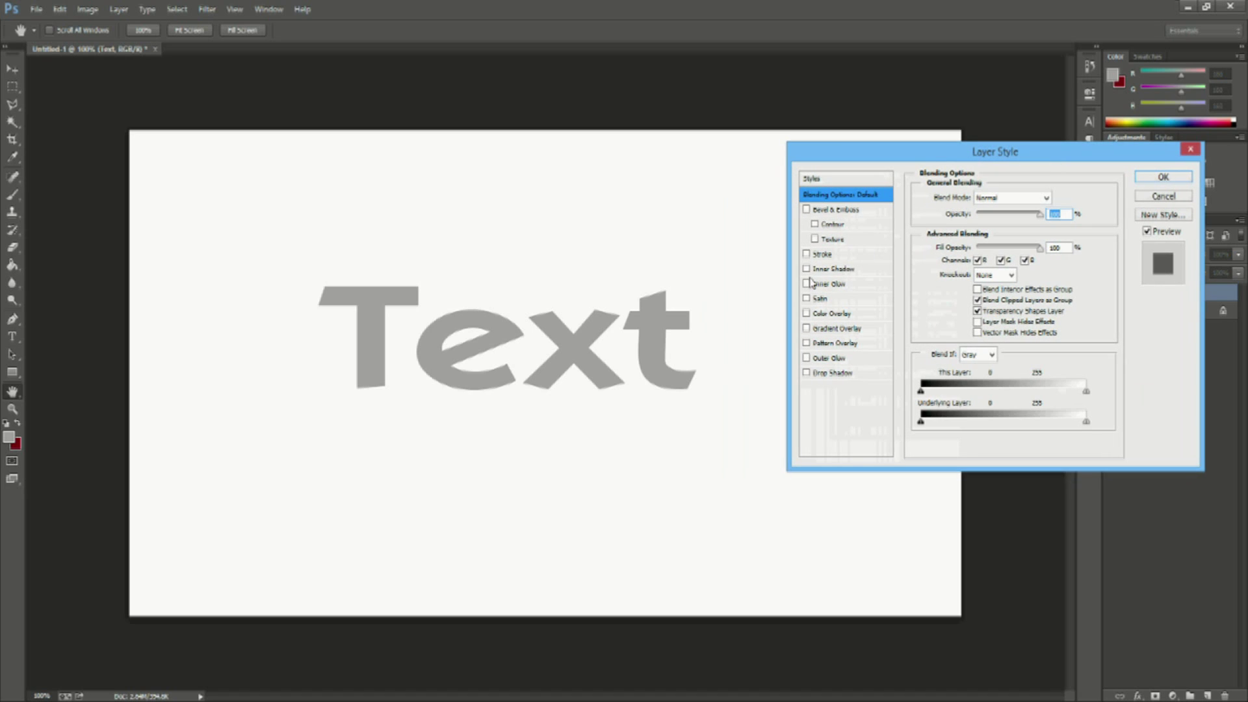
click(822, 254)
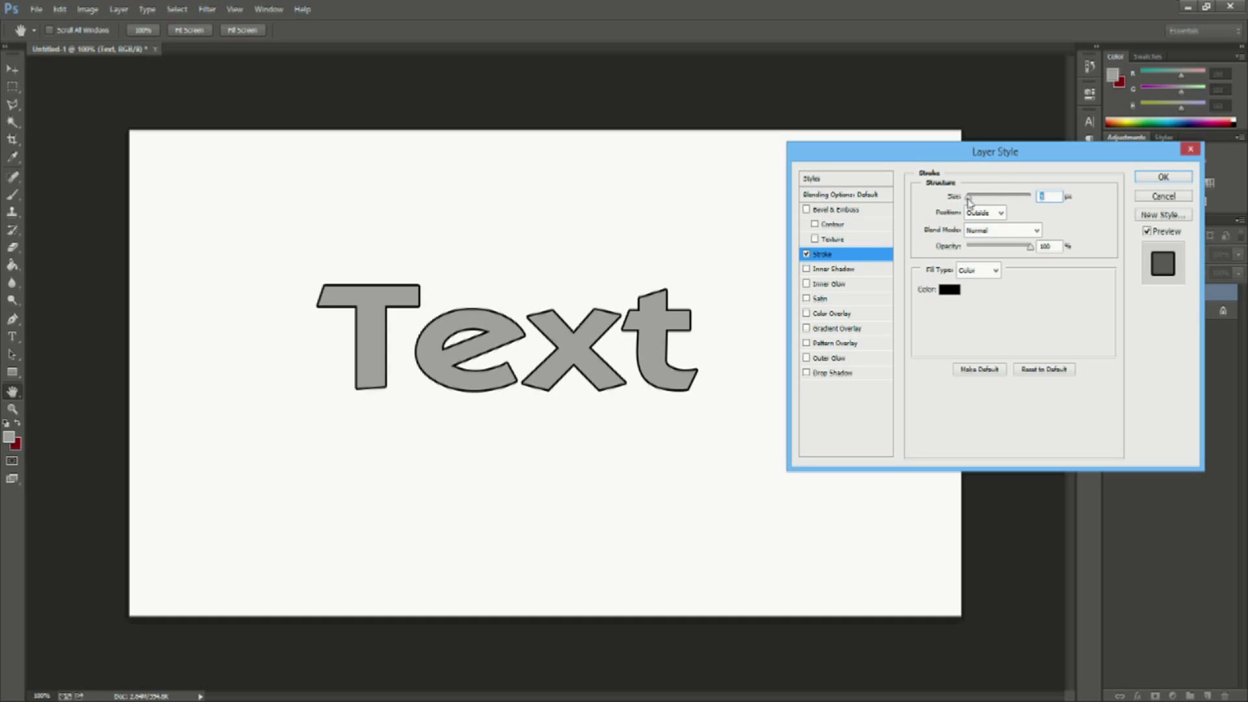
mouse_move(971, 200)
mouse_down()
mouse_move(1005, 204)
mouse_move(961, 205)
mouse_up()
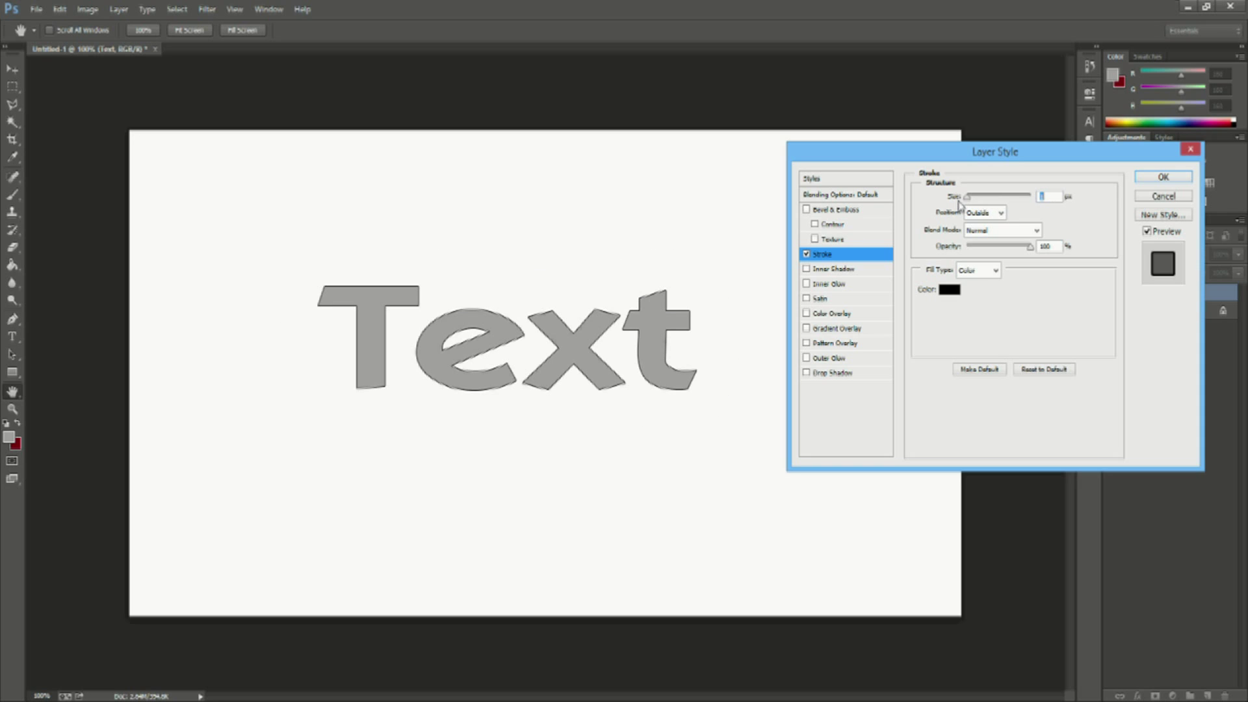
drag(968, 205, 971, 204)
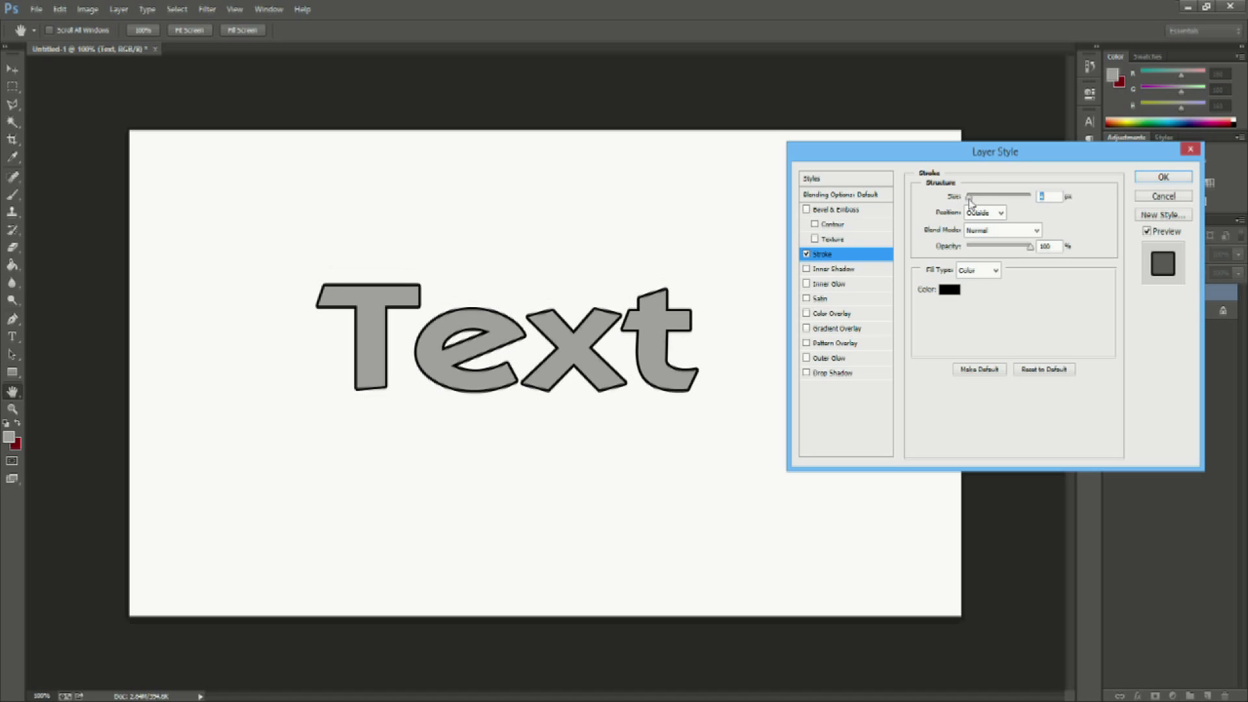
drag(971, 203, 972, 203)
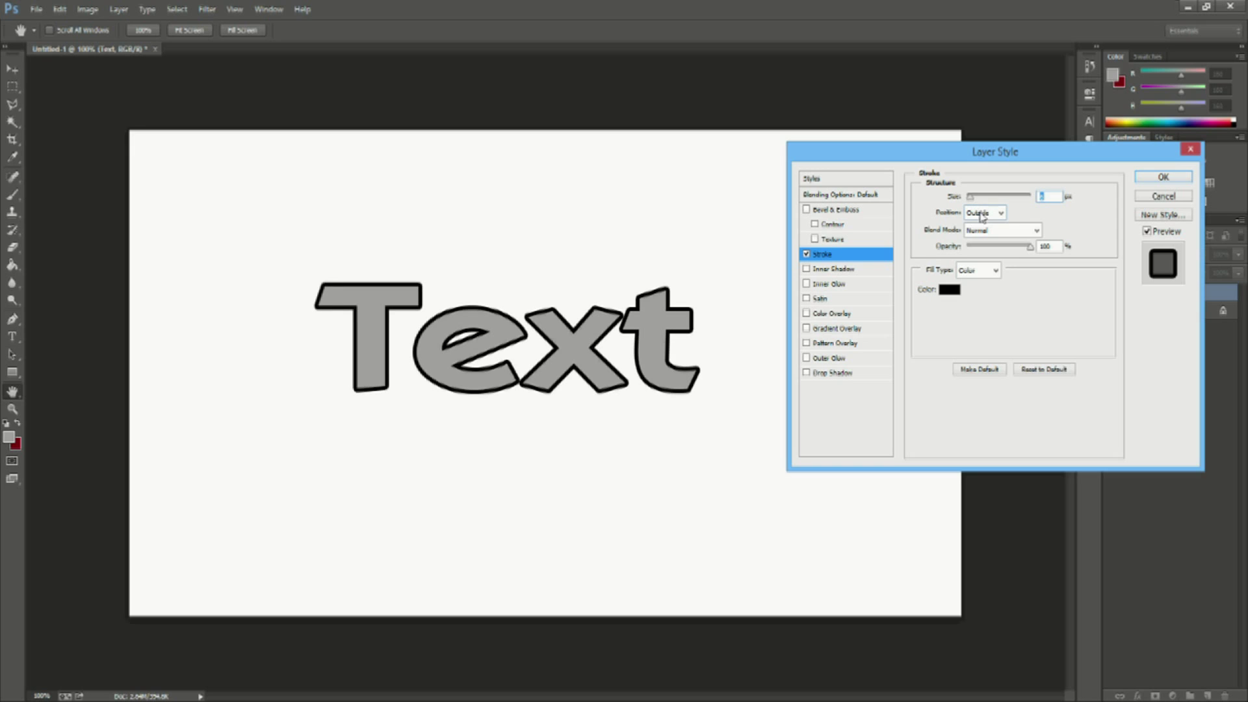
- Set the stroke Position to Outside after comparing it with Inside, and adjust its opacity
click(982, 215)
click(989, 240)
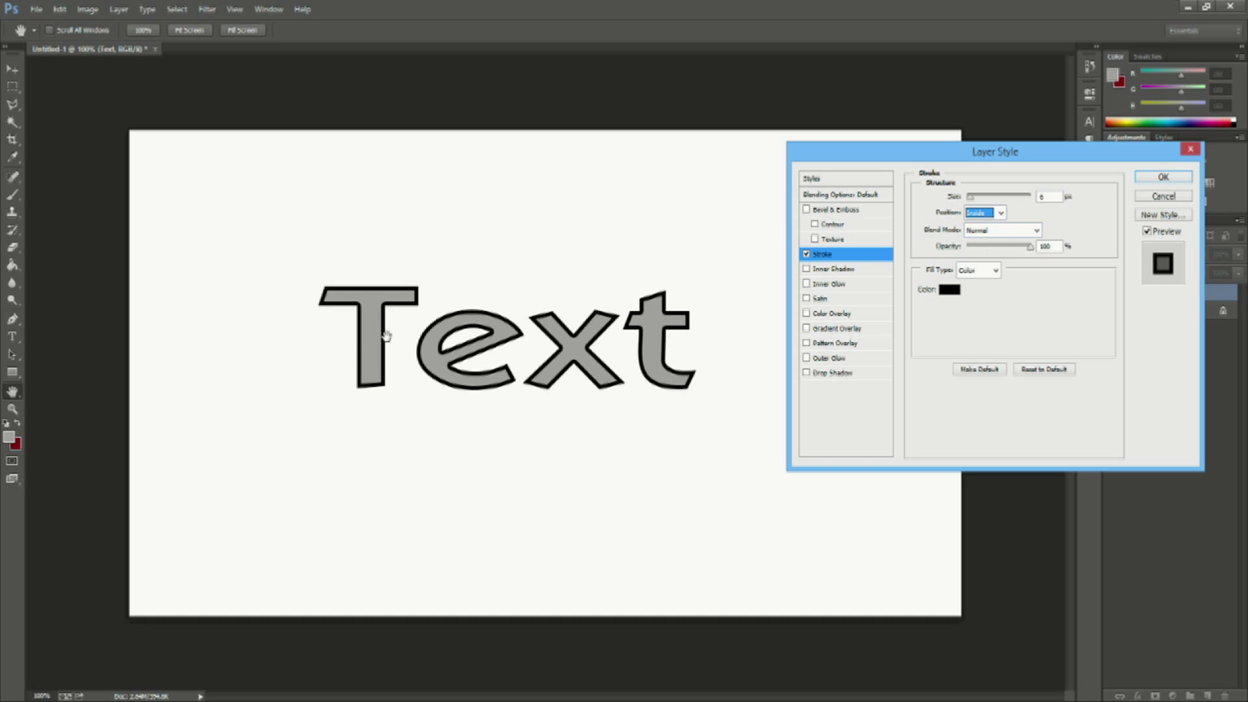
click(984, 213)
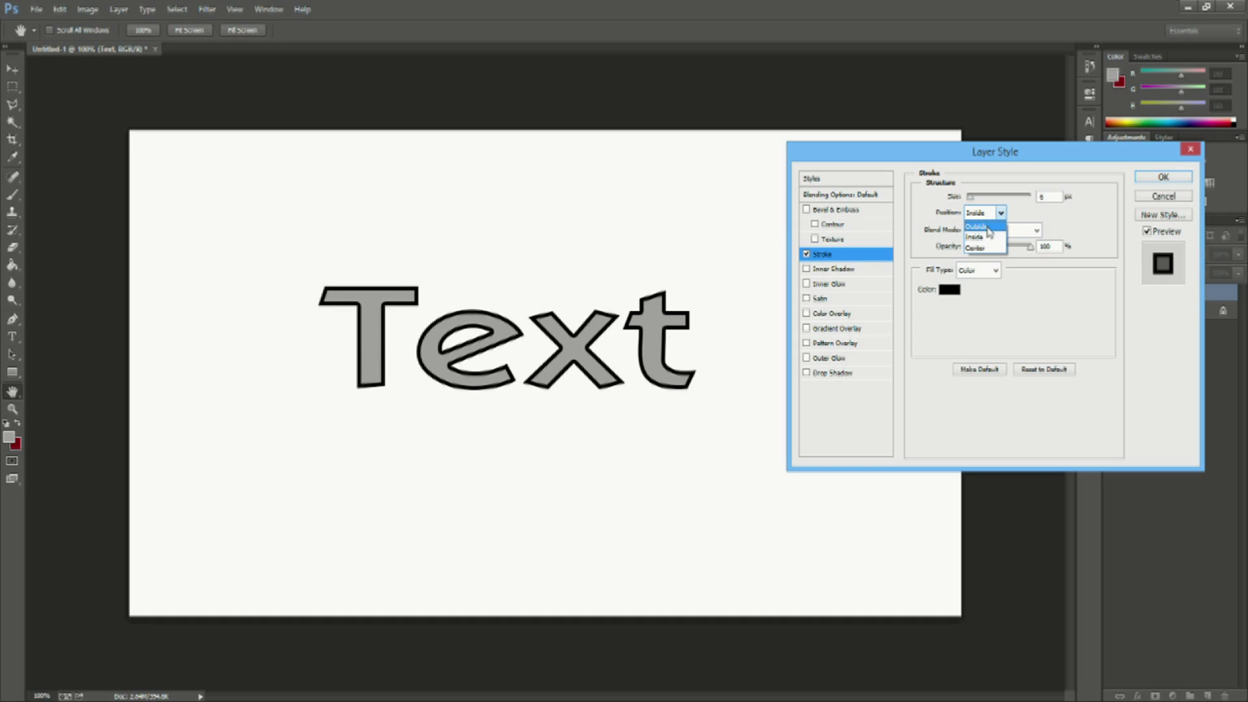
click(989, 229)
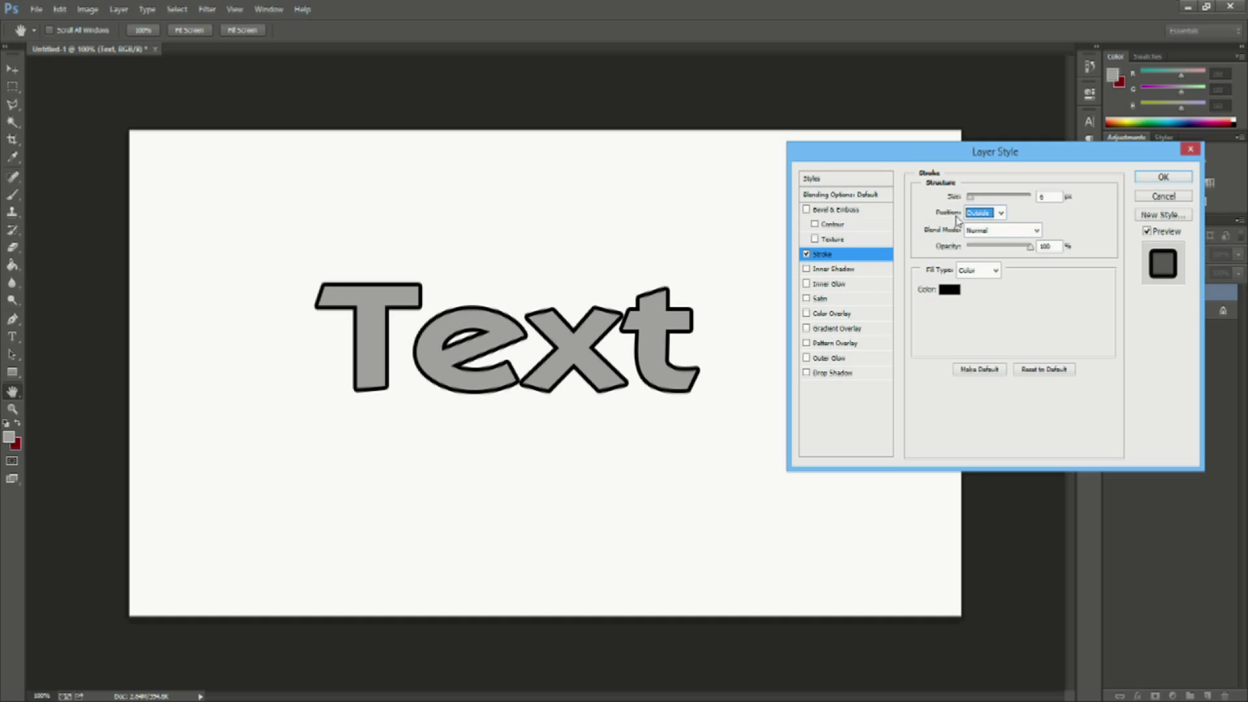
click(992, 215)
click(990, 237)
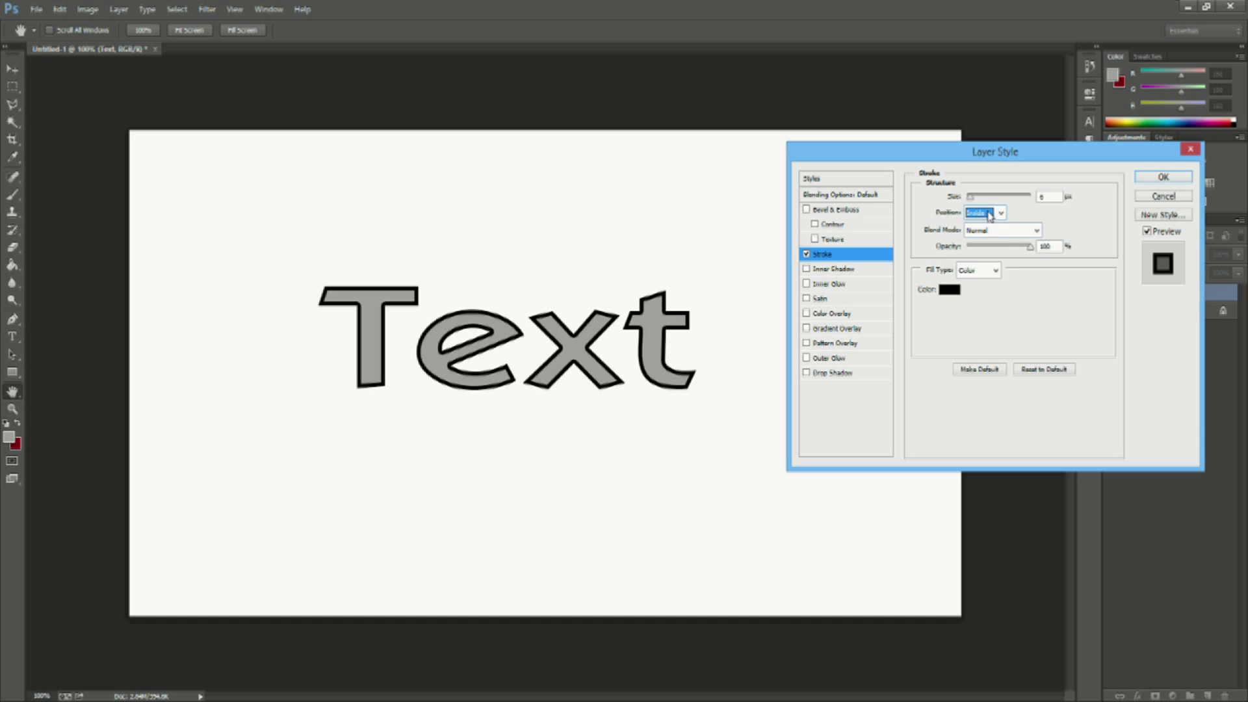
click(990, 214)
click(982, 223)
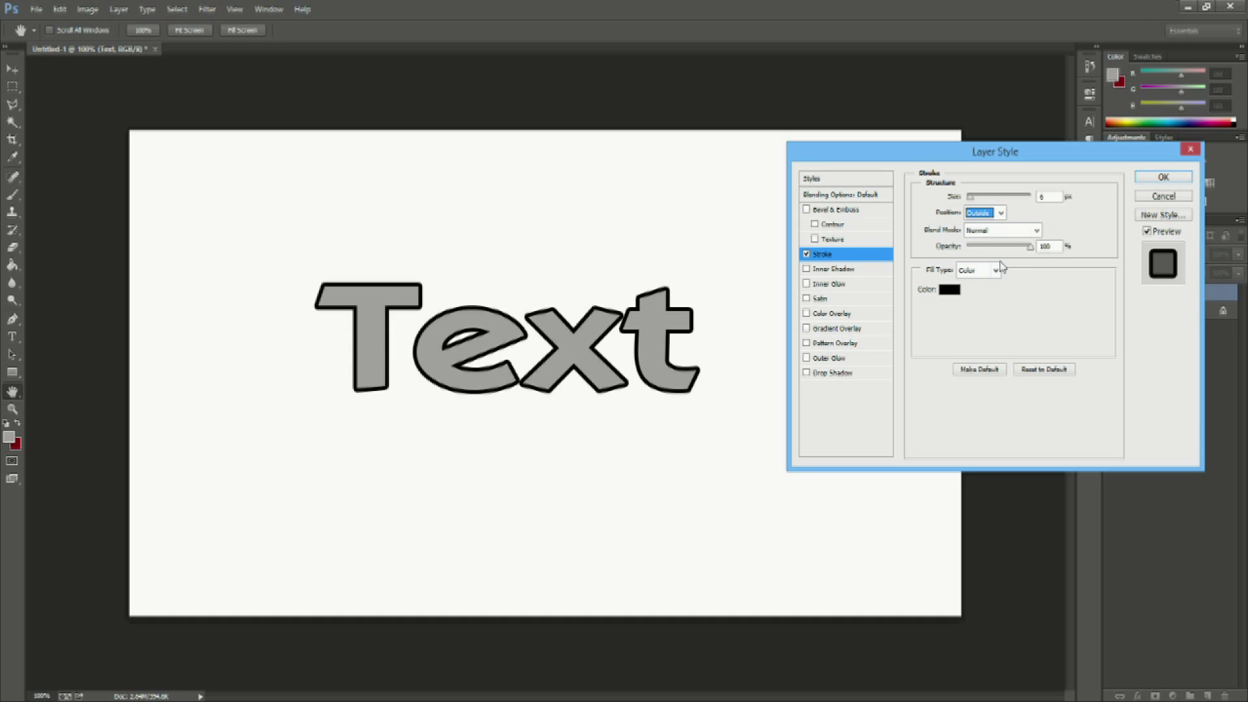
mouse_move(1033, 249)
mouse_down()
mouse_move(993, 253)
mouse_move(1032, 253)
mouse_up()
- Try red and blue stroke colours, then cancel to keep the stroke black
click(951, 290)
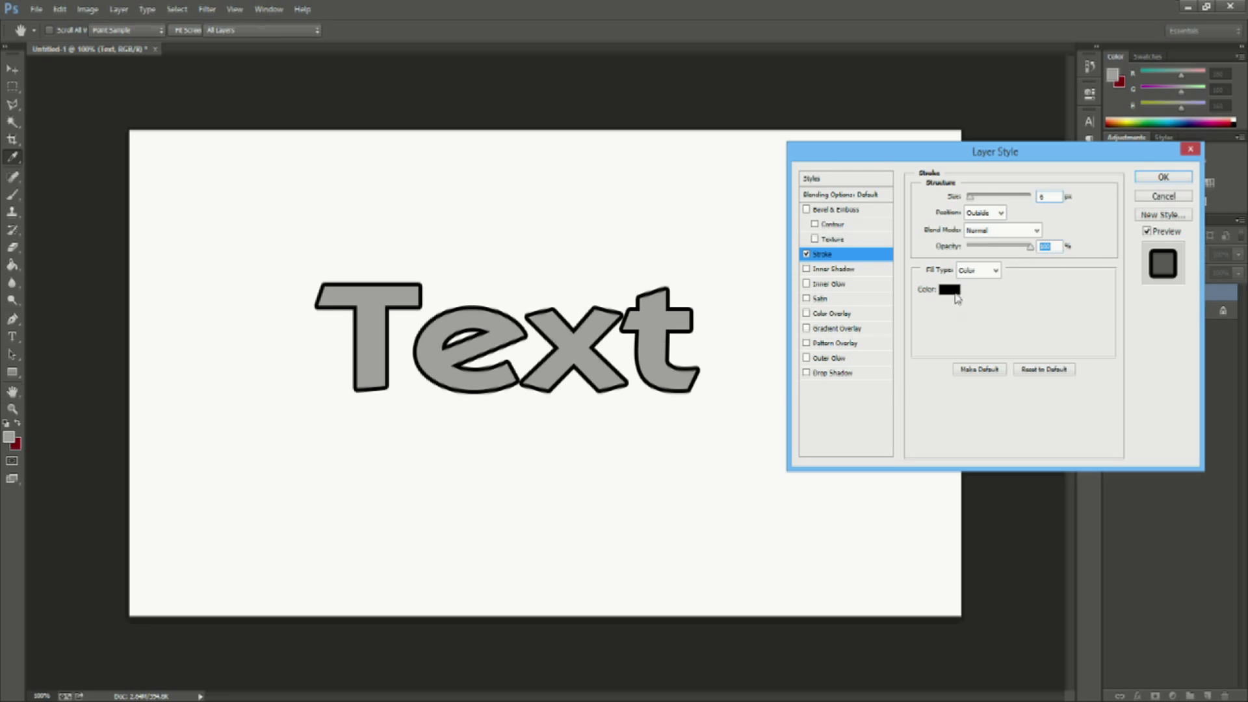
click(944, 241)
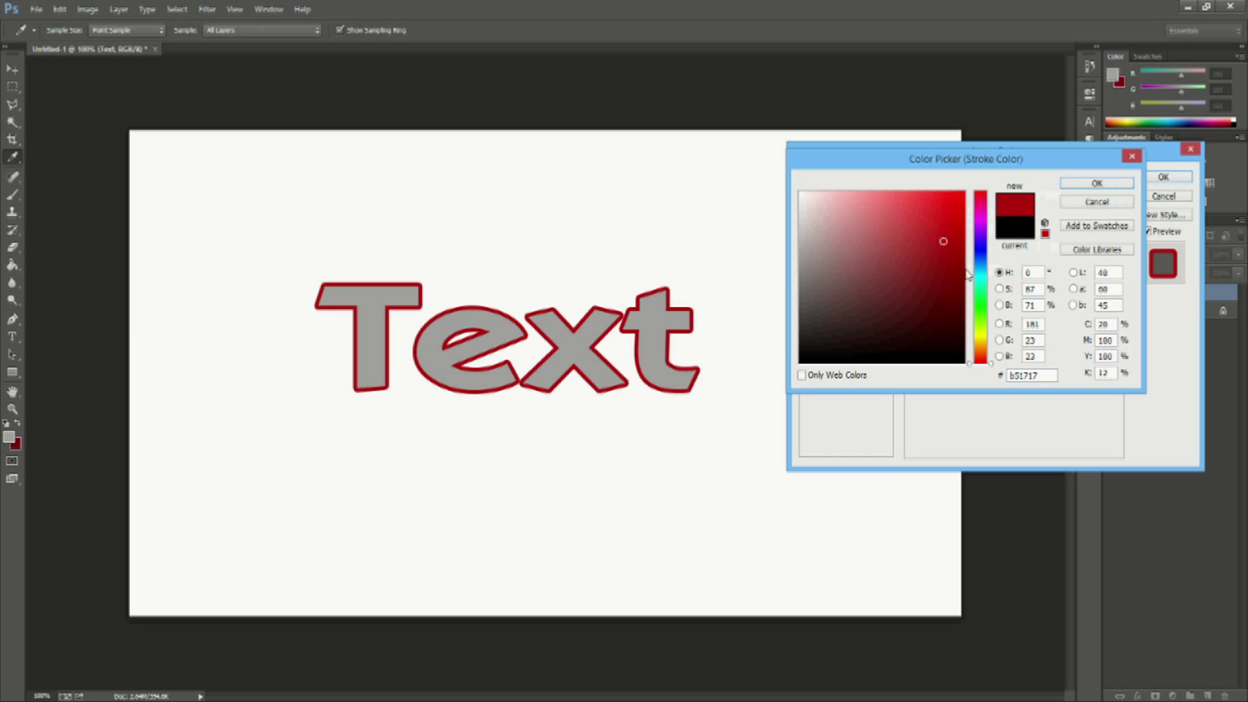
drag(967, 276, 987, 247)
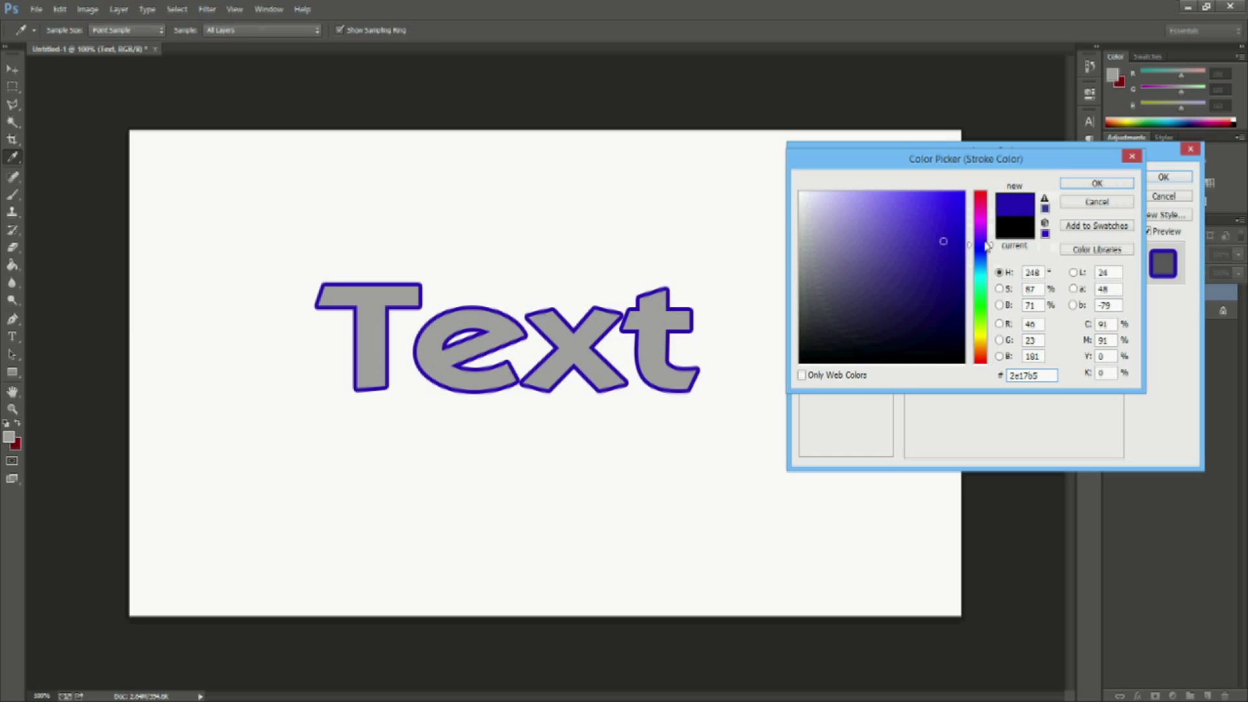
click(1113, 204)
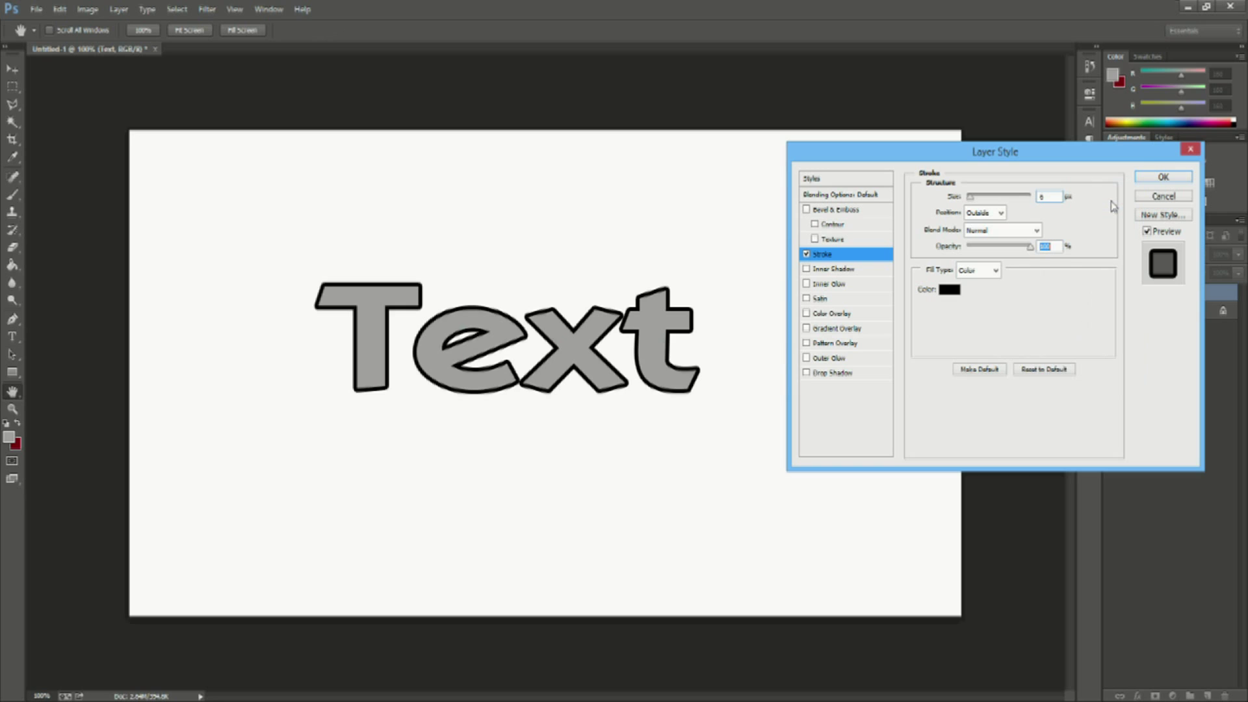
- Turn off Stroke and add a 75% opacity Drop Shadow with larger size and distance
click(806, 254)
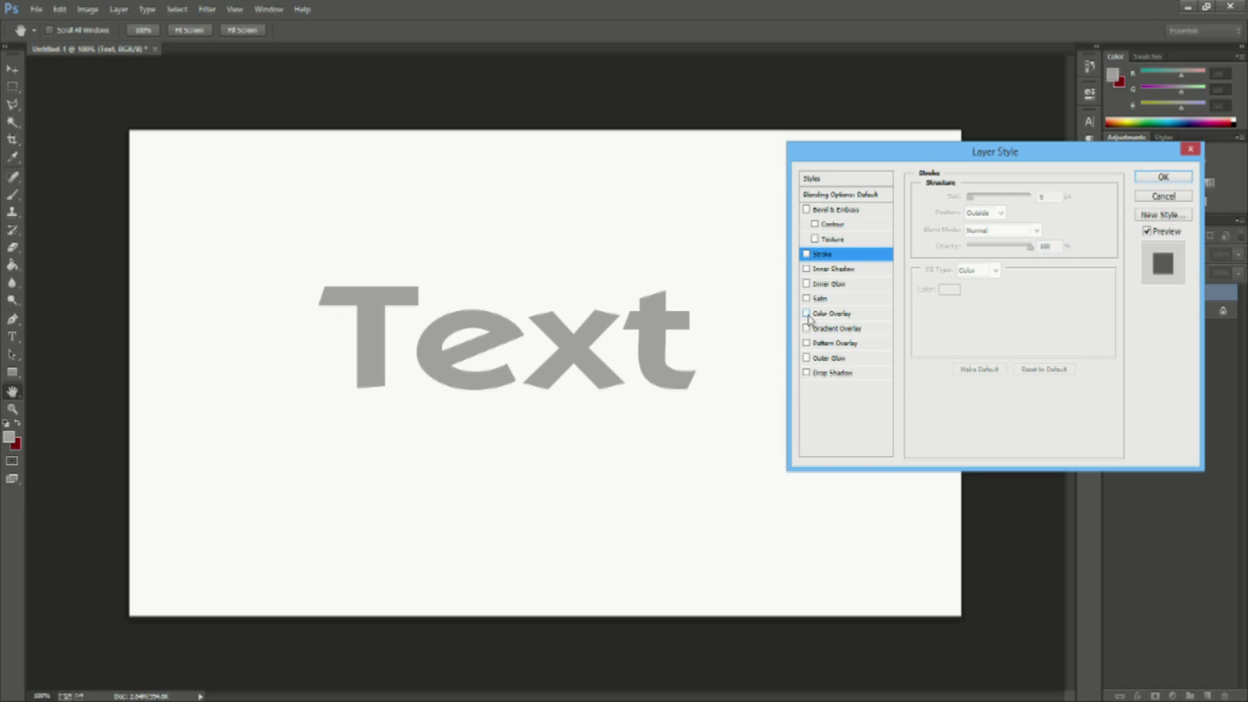
click(806, 373)
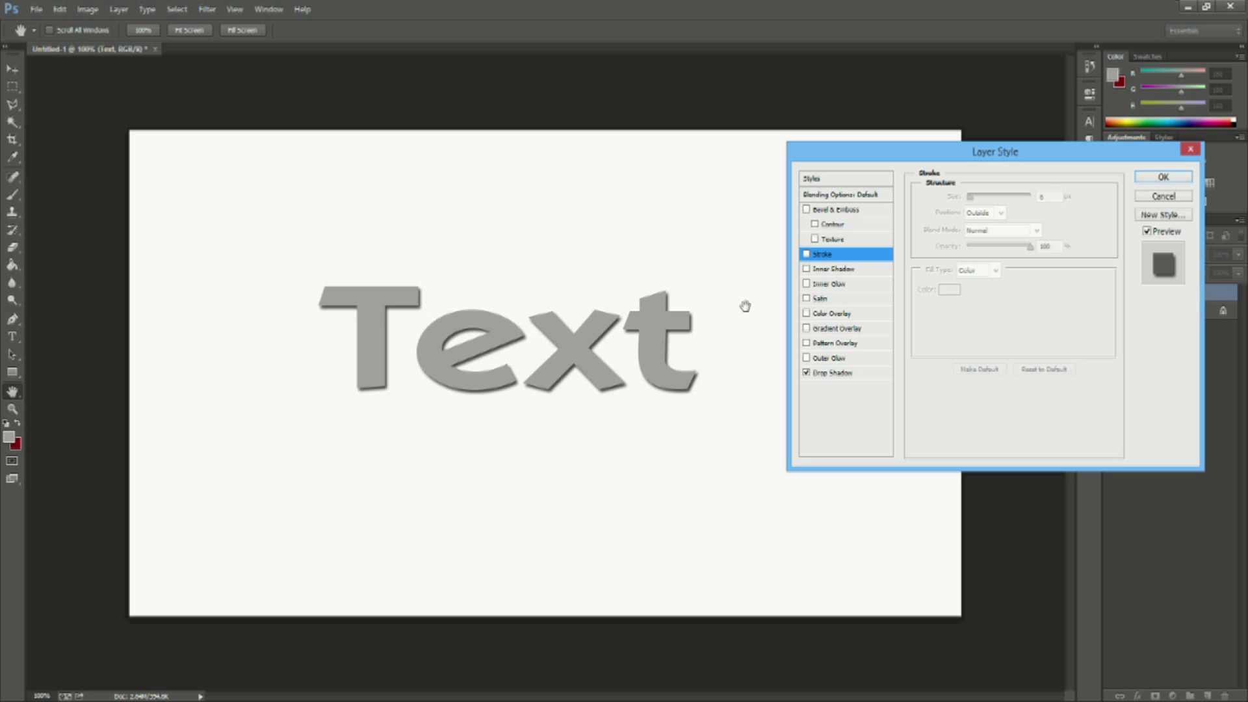
click(836, 374)
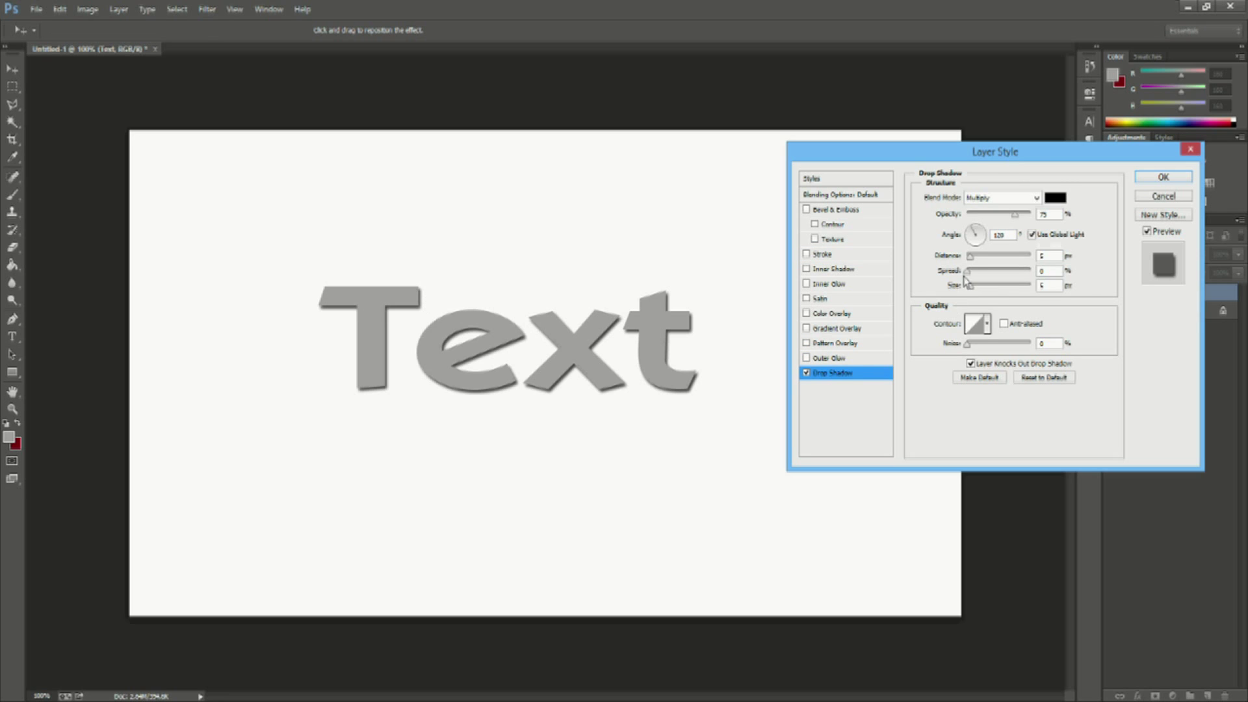
drag(969, 284, 993, 272)
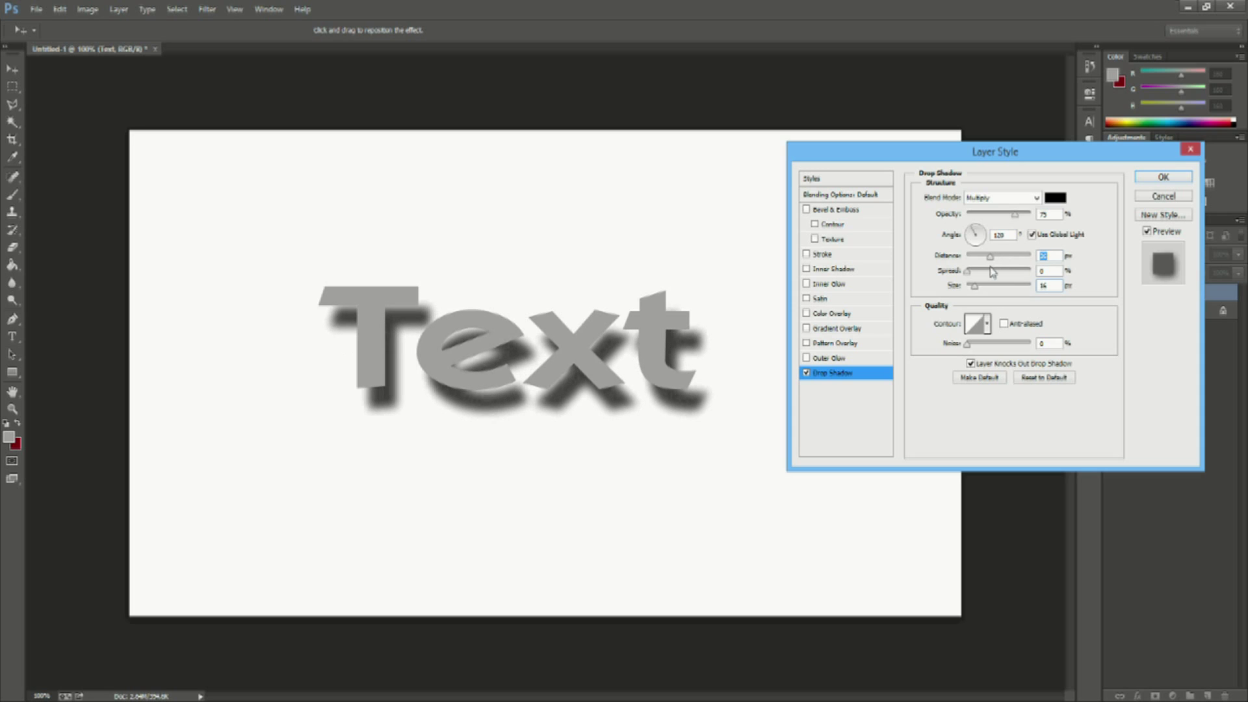
- Re-enable the black Stroke and add a Gradient Overlay with reduced opacity
click(806, 373)
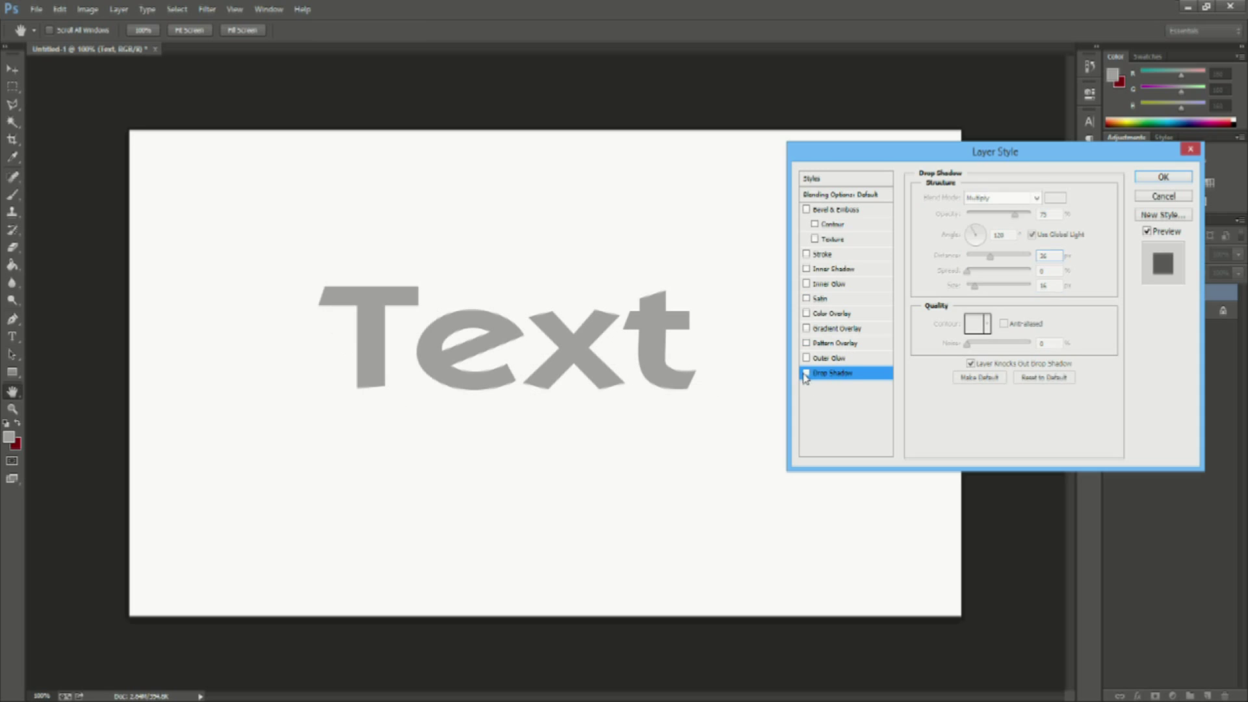
click(807, 254)
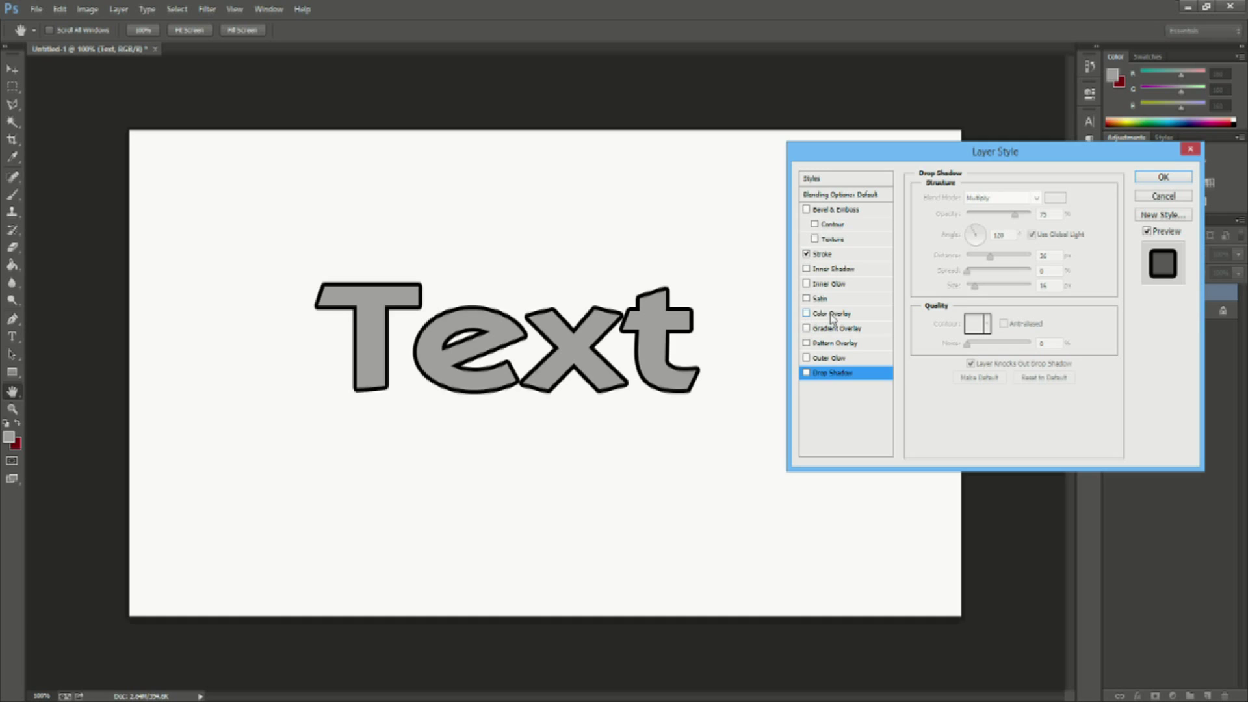
click(806, 329)
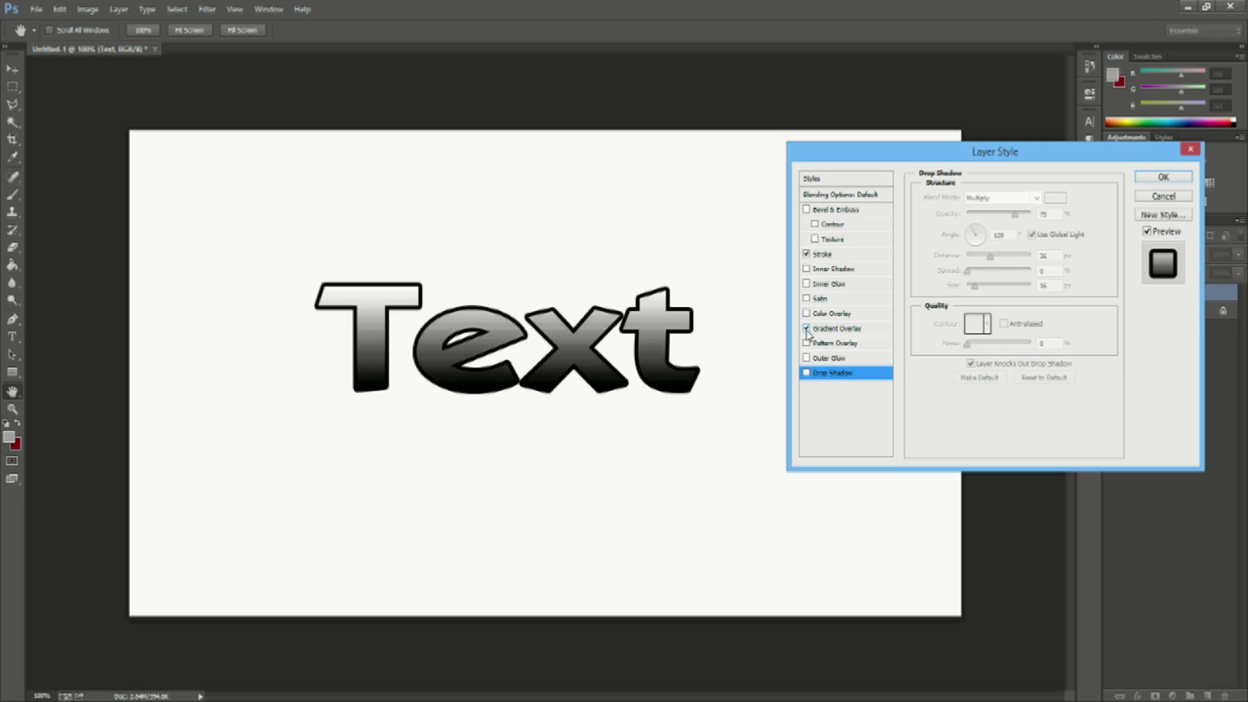
click(835, 329)
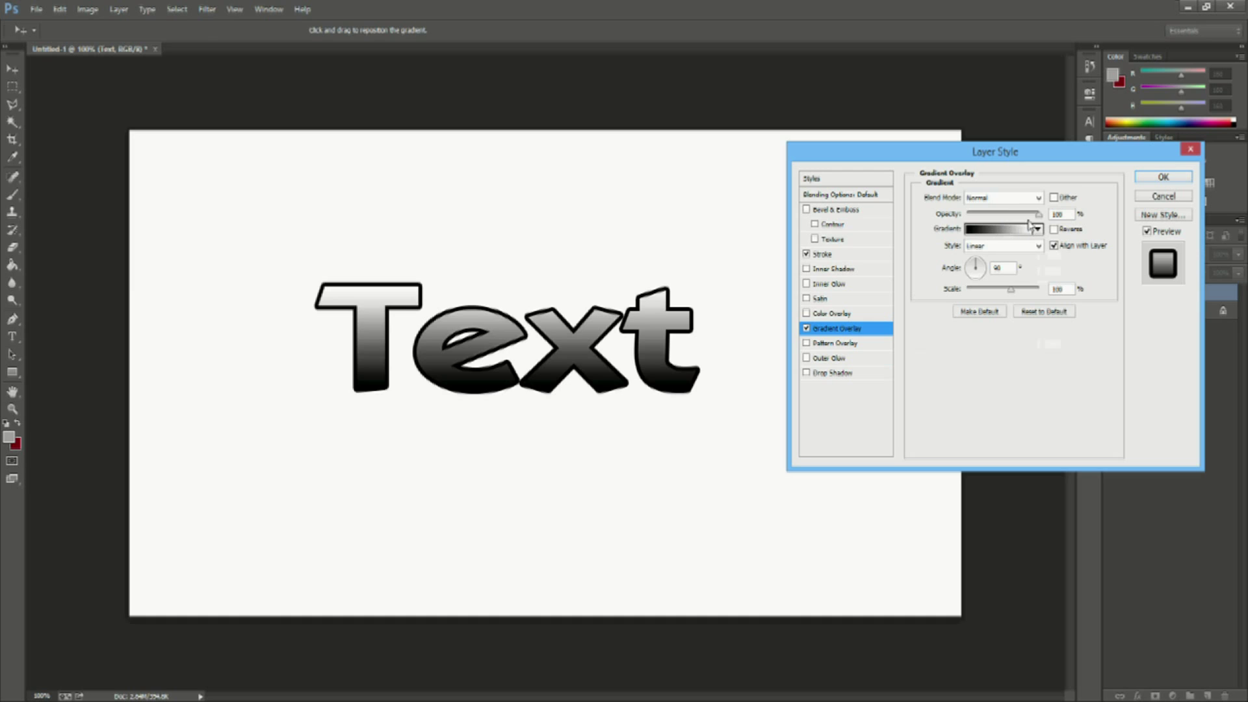
drag(1038, 214, 997, 223)
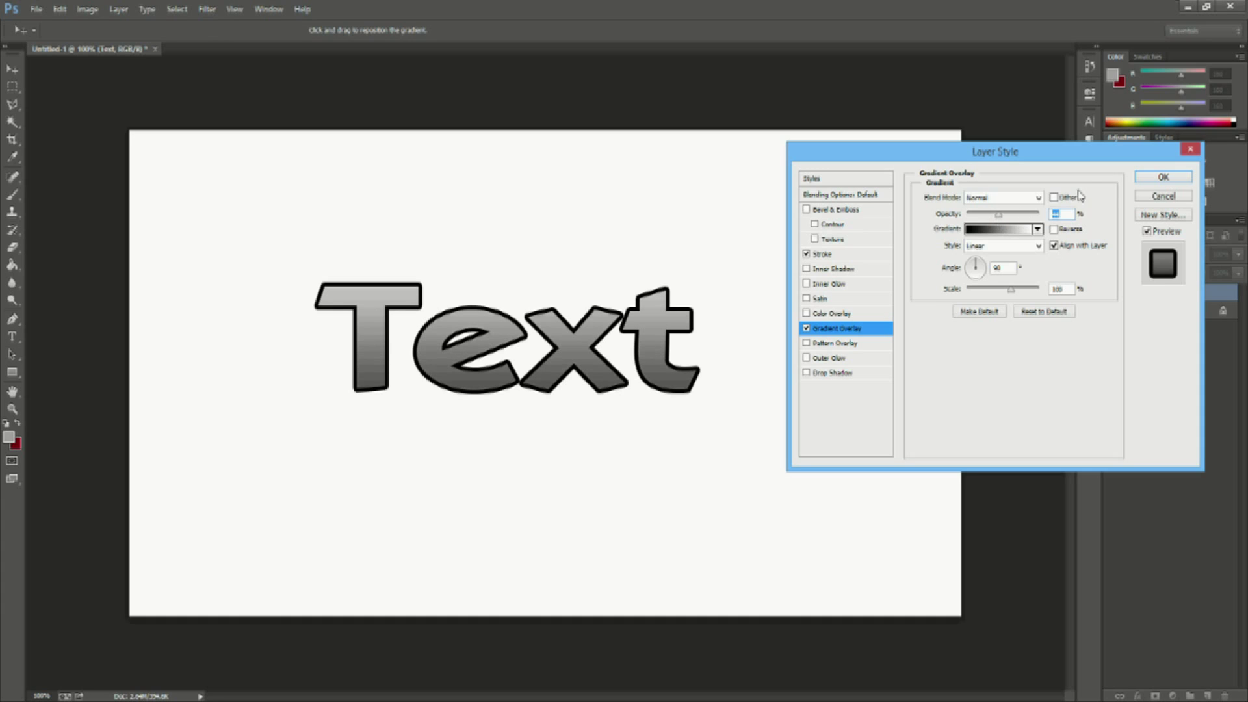
- Re-enable Drop Shadow with Distance near 0 px and apply the layer style
click(807, 374)
click(830, 374)
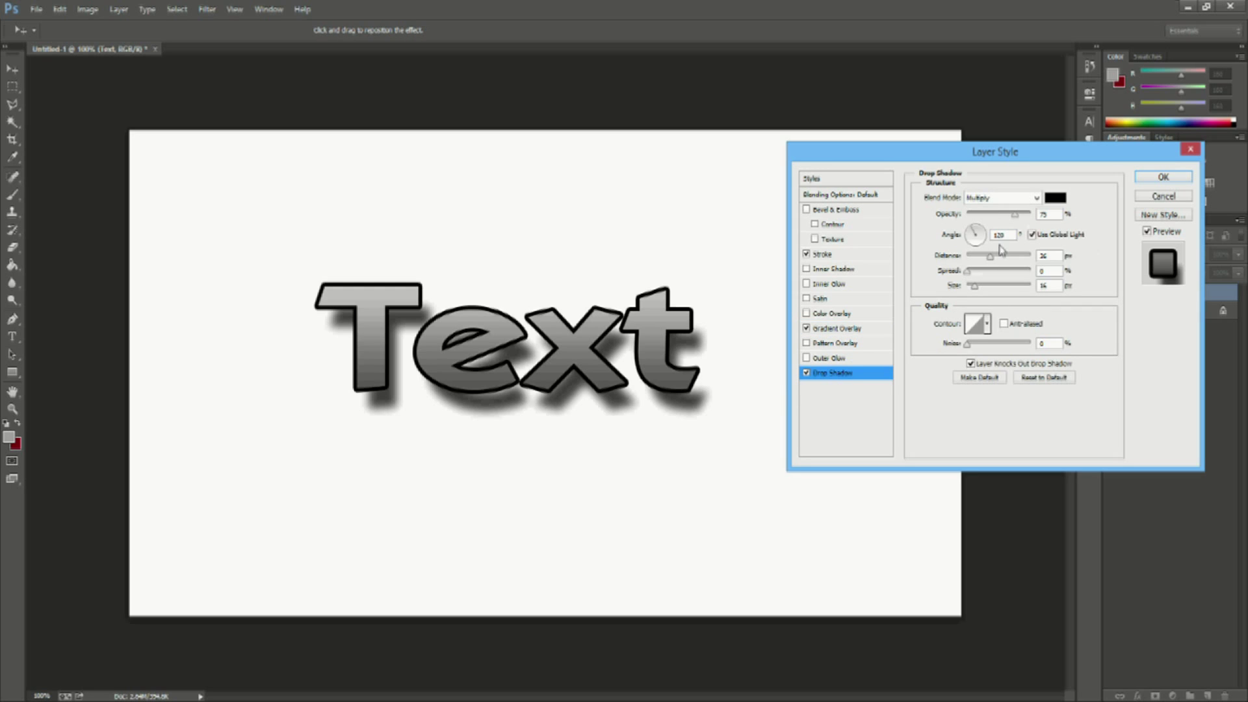
drag(991, 260, 973, 260)
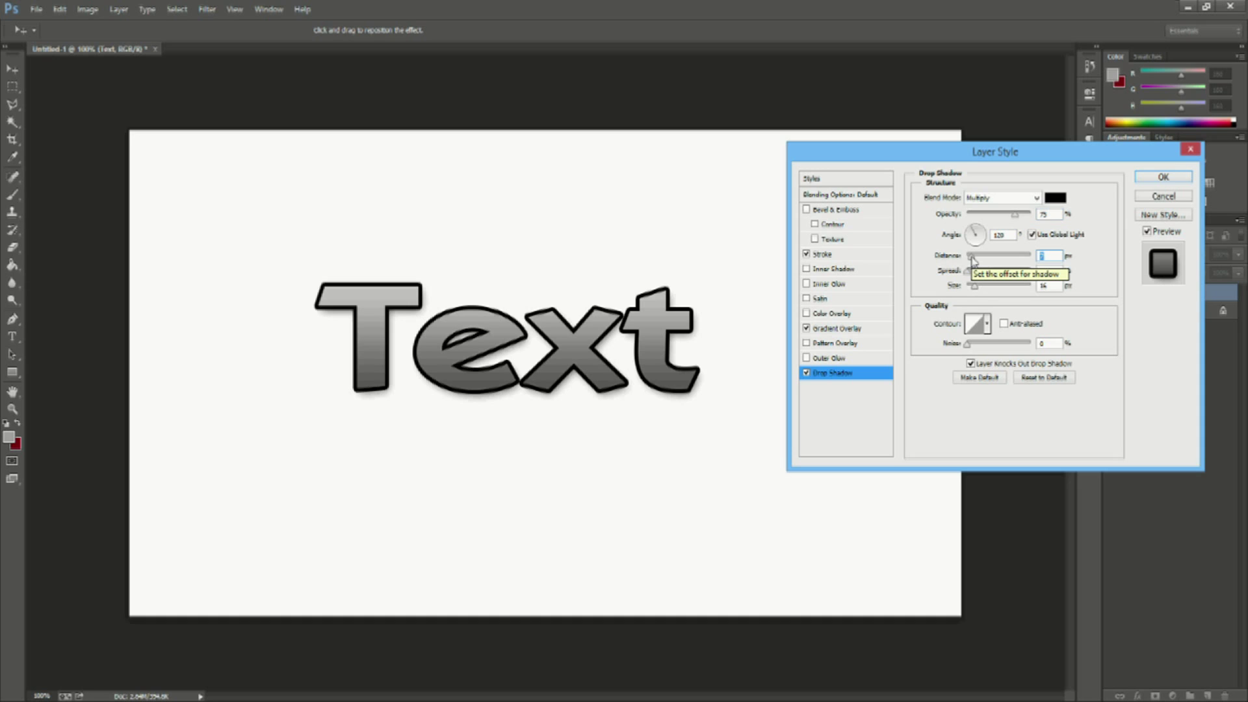
click(1164, 178)
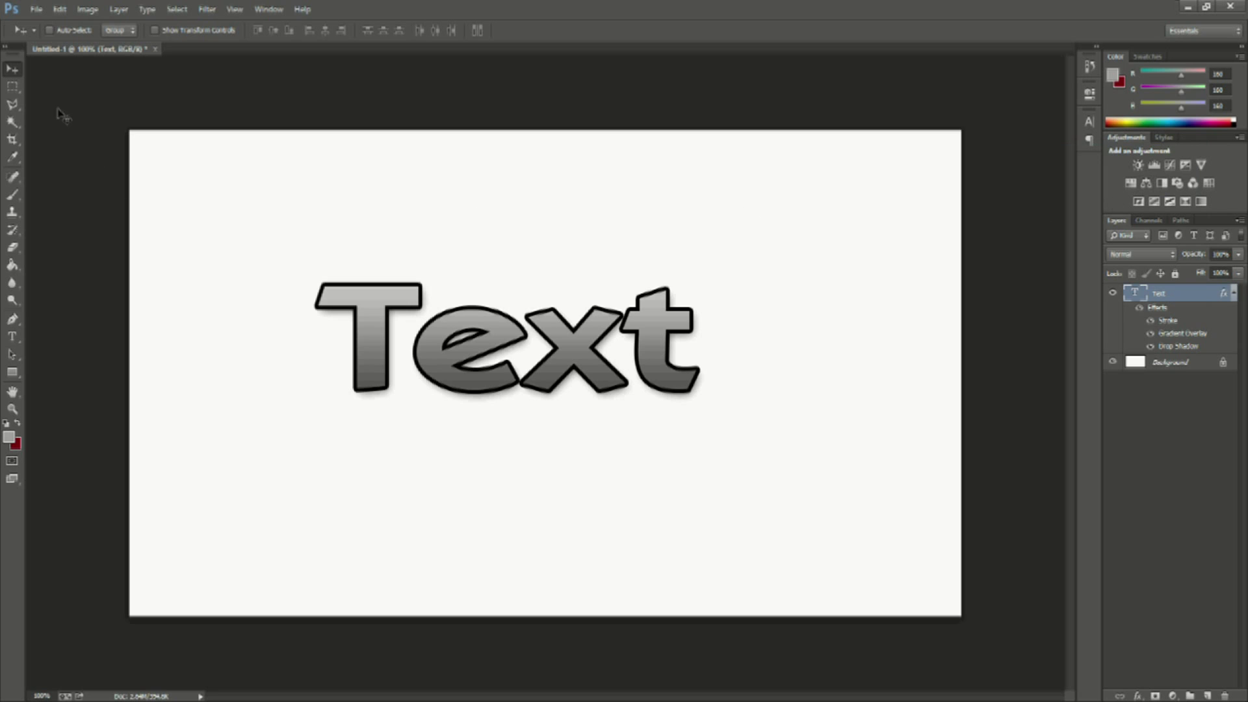
- Move the styled Text lower, toggling its effects off and on to compare
drag(543, 377, 575, 341)
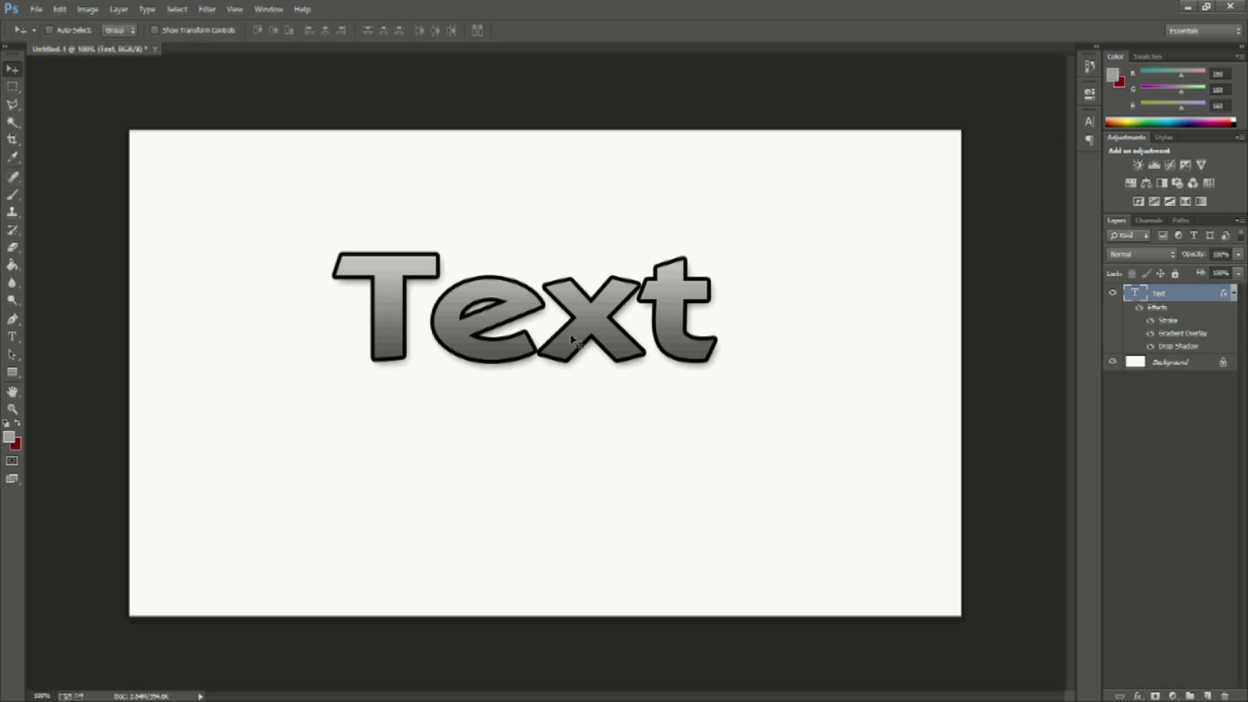
click(1140, 310)
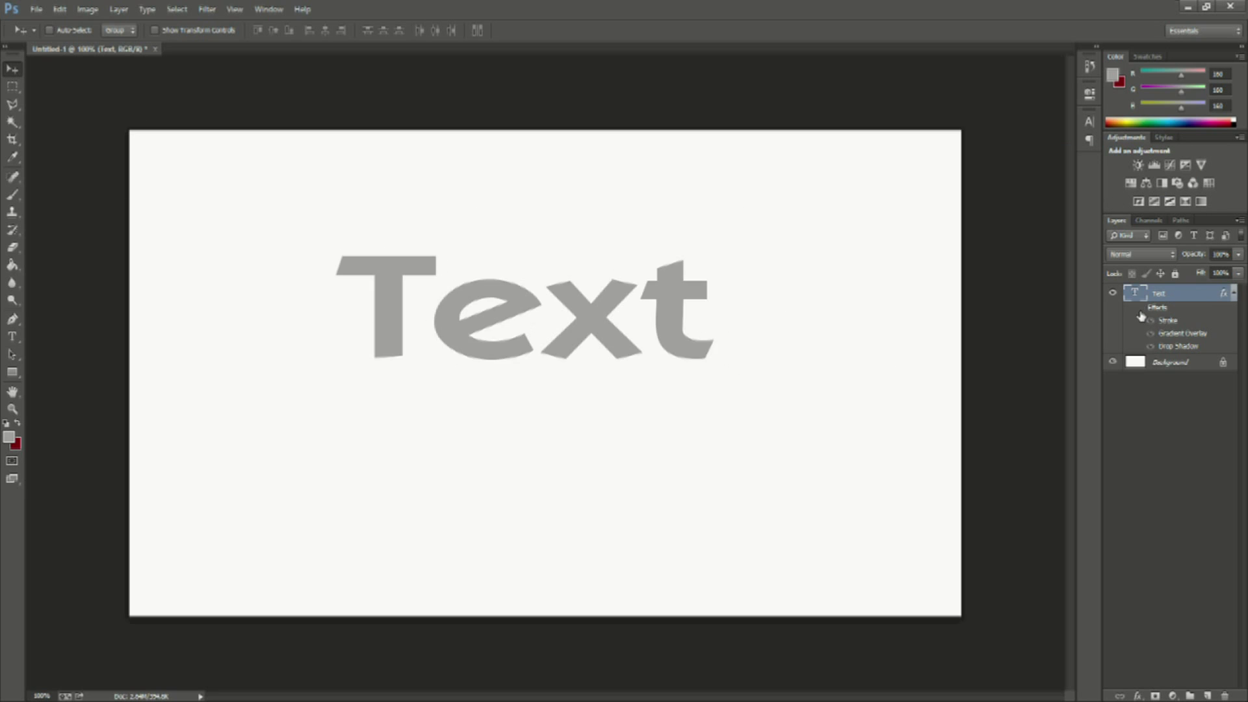
click(1140, 308)
drag(715, 319, 711, 375)
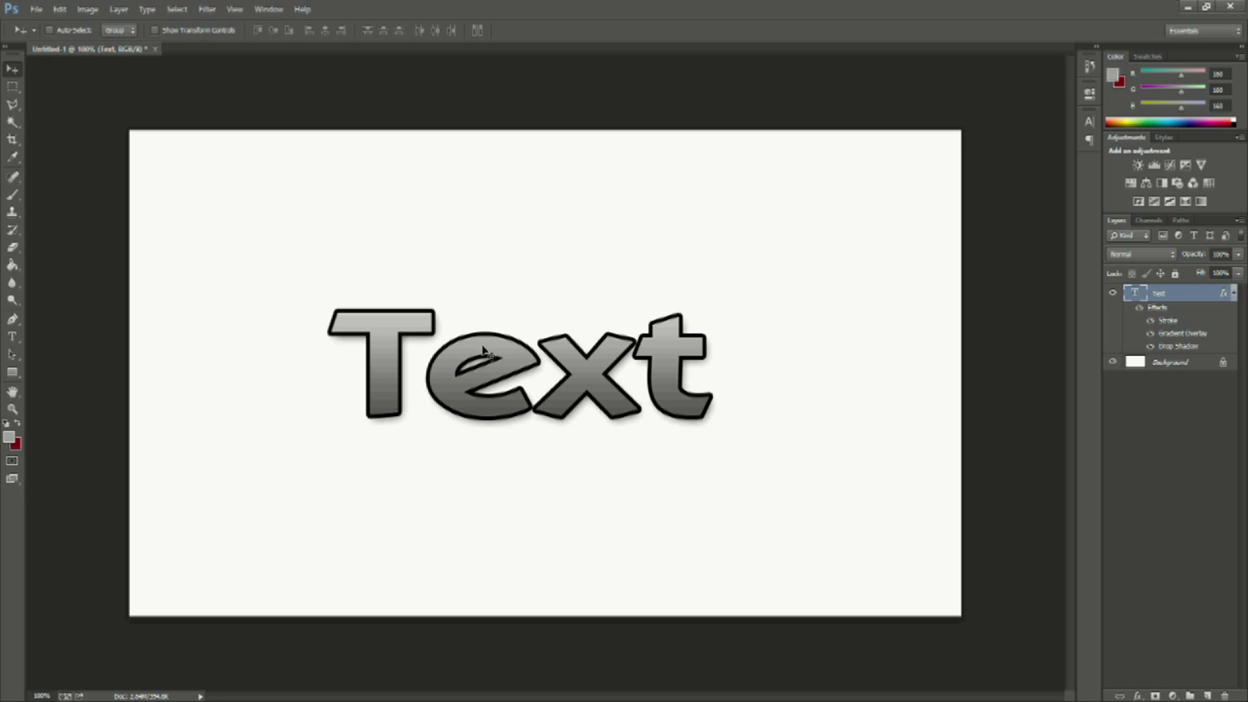
- Scale Text up and widen it across most of the canvas, then nudge it up
key(ctrl+t)
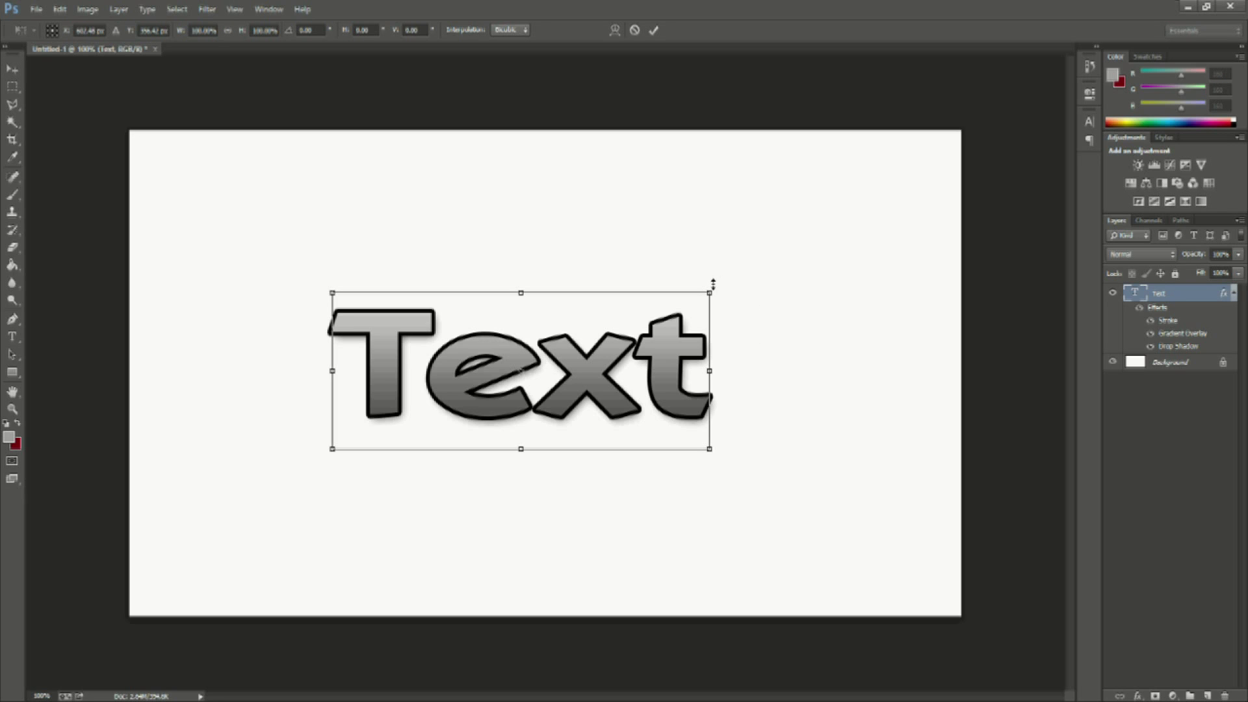
drag(713, 289, 866, 151)
drag(851, 243, 729, 326)
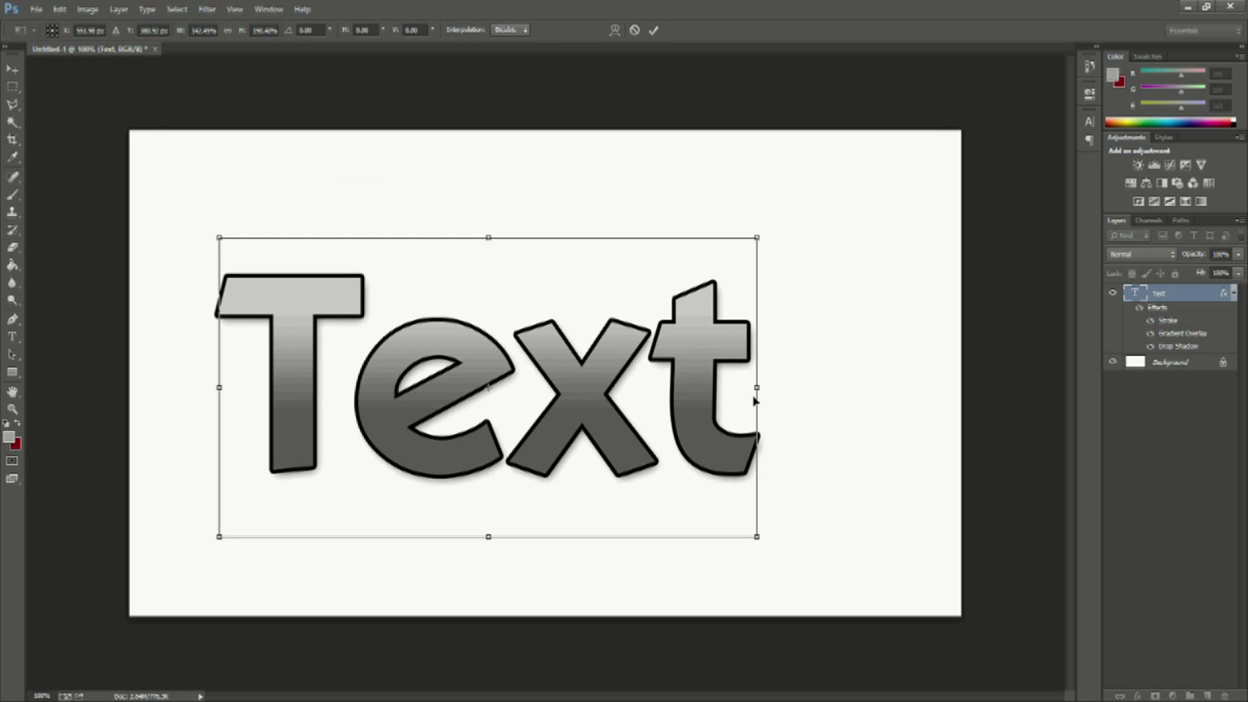
drag(765, 385, 837, 386)
key(Return)
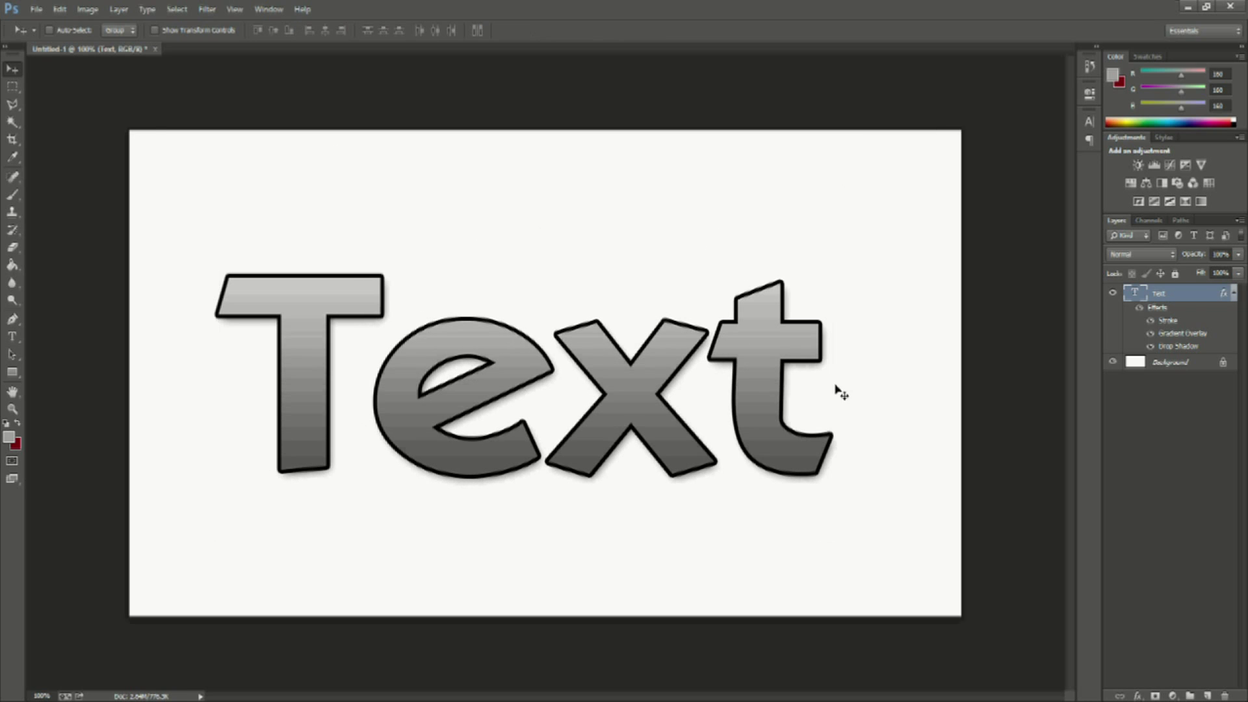
mouse_move(756, 398)
mouse_down()
mouse_move(765, 369)
mouse_move(762, 380)
mouse_up()
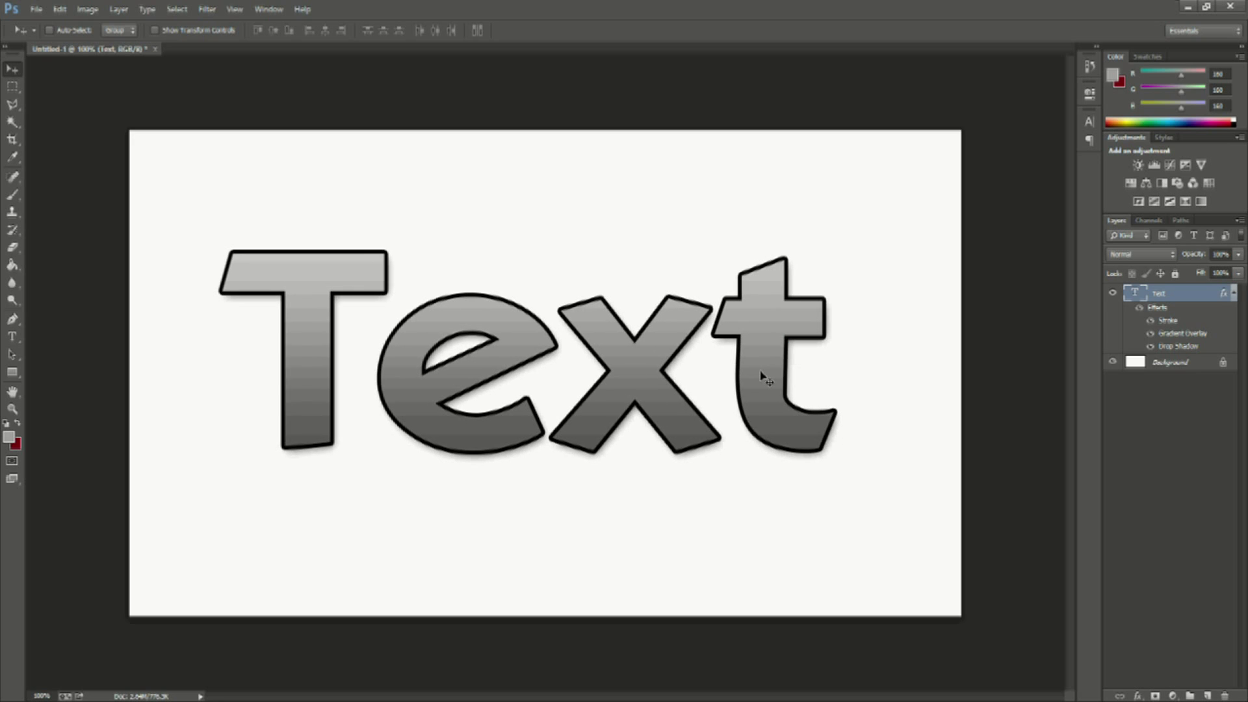